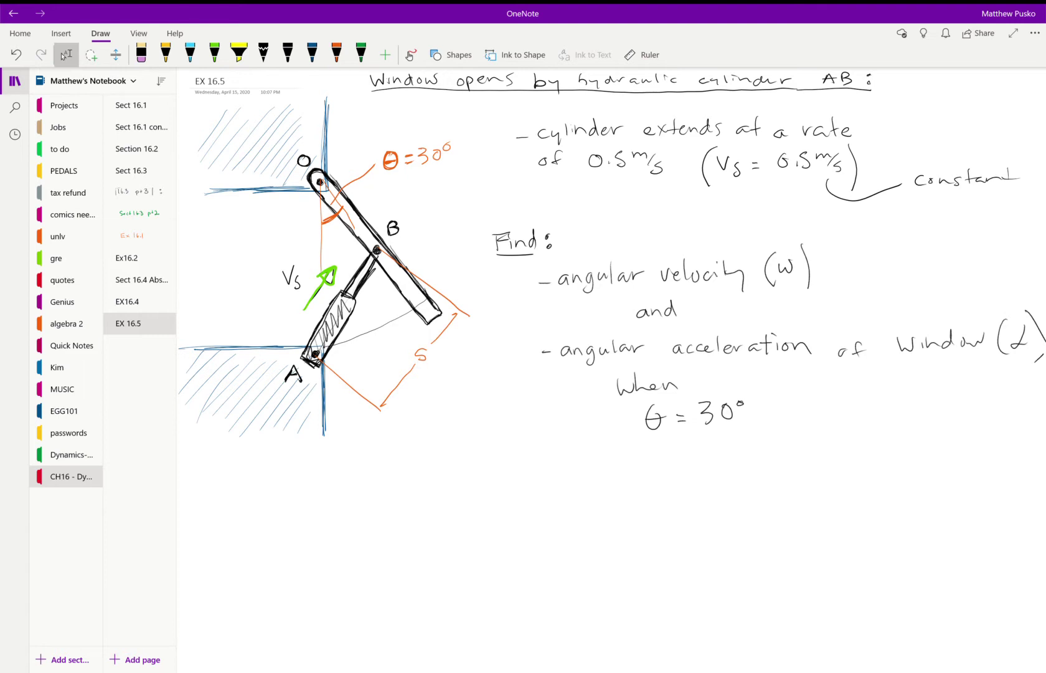
Draw an orange arrow along the hydraulic cylinder with a thickened arrowhead.
click(336, 53)
drag(354, 321, 374, 286)
drag(374, 286, 369, 302)
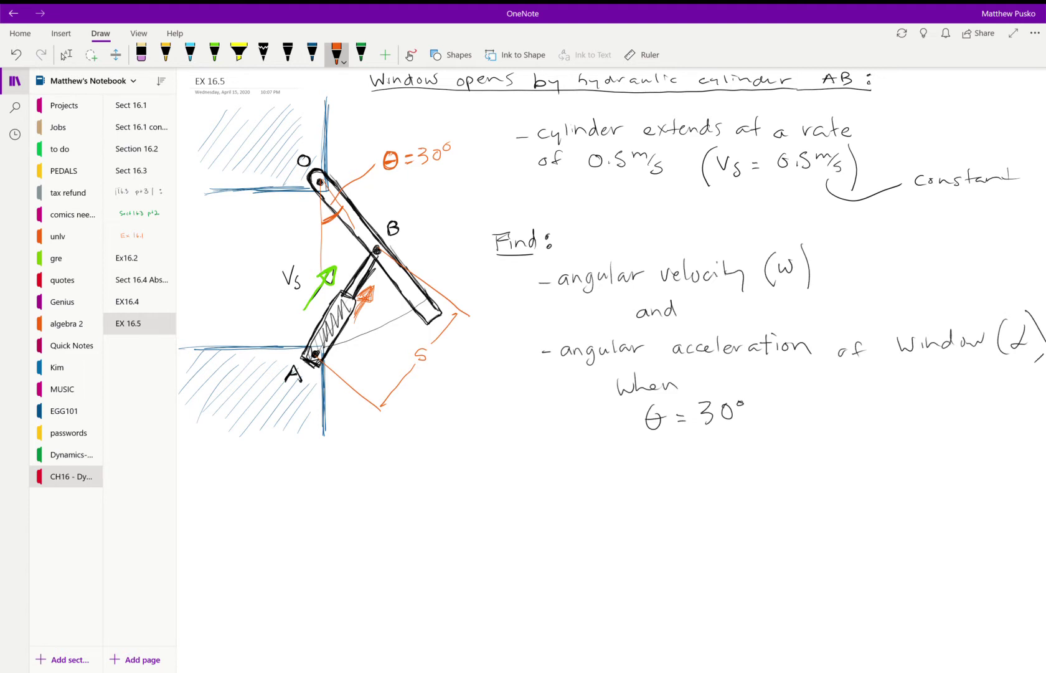
Double-underline the 0.5 m/s rate in orange and retrace the 0 in the Vs value.
drag(589, 176, 644, 174)
drag(640, 176, 597, 179)
drag(786, 155, 778, 163)
Add orange bullets beside angular velocity and angular acceleration, and thicken the θ arc at O.
mouse_move(527, 273)
mouse_down()
mouse_move(523, 290)
mouse_move(527, 274)
mouse_up()
mouse_move(525, 343)
mouse_down()
mouse_move(514, 358)
mouse_move(528, 342)
mouse_up()
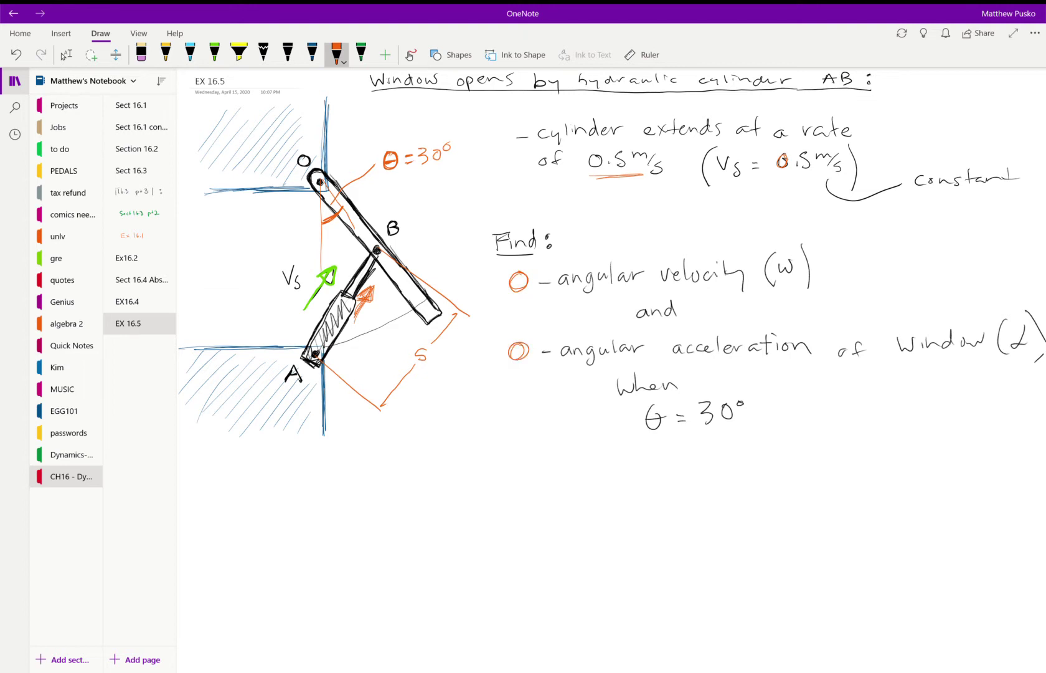
mouse_move(340, 213)
mouse_down()
mouse_move(348, 203)
mouse_move(318, 220)
mouse_move(345, 187)
mouse_up()
Scroll the page to bring the window diagram into view.
scroll(611, 367, down, 1)
click(65, 55)
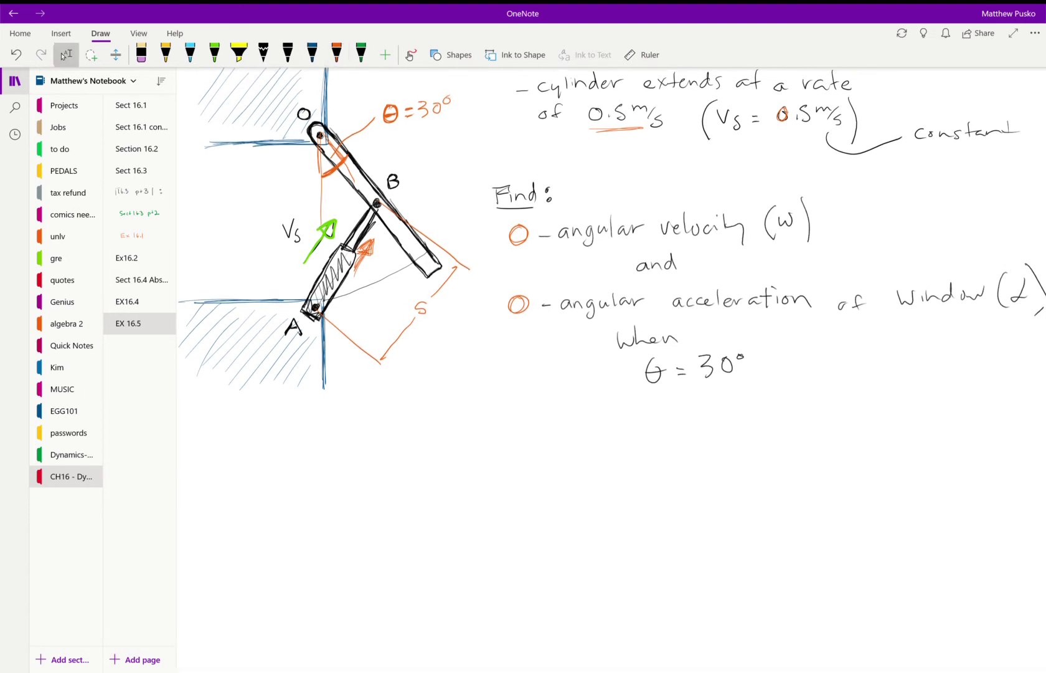
key(Escape)
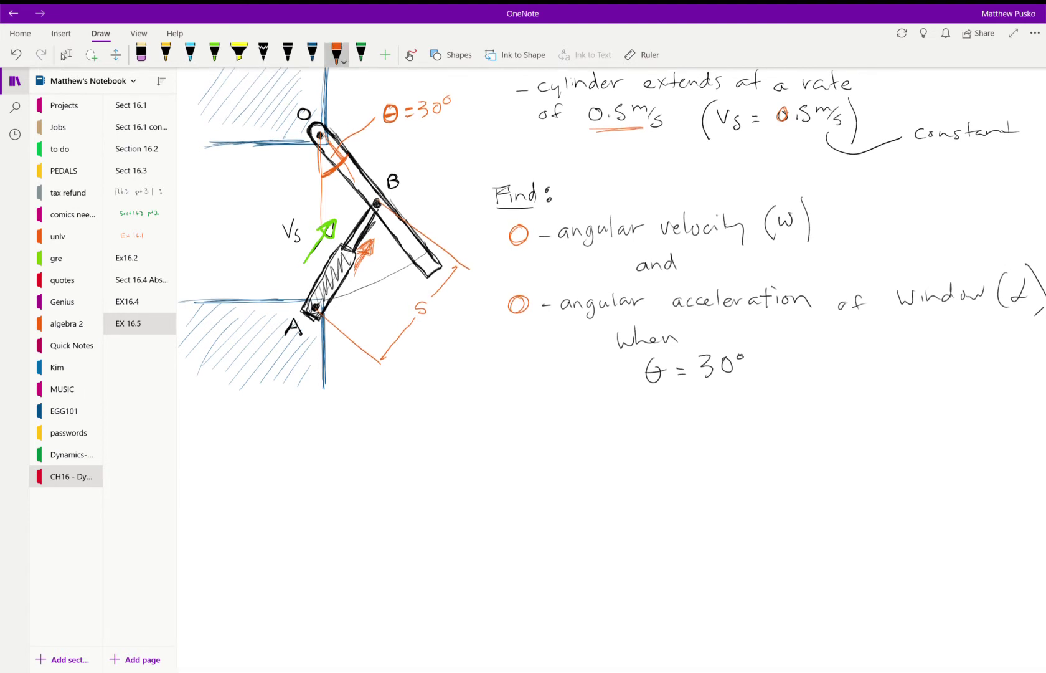
scroll(611, 367, down, 1)
click(65, 55)
scroll(610, 368, up, 2)
scroll(611, 368, down, 1)
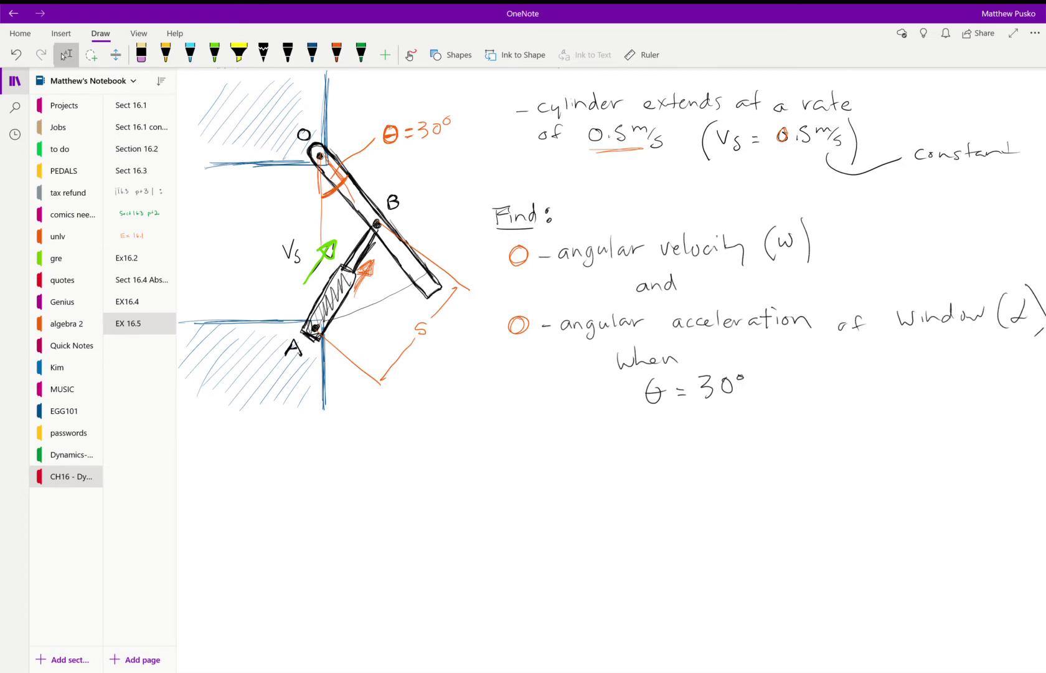
Draw orange extension lines and an arrowed dimension along bar OB labelled 1m.
click(336, 55)
drag(327, 139, 358, 111)
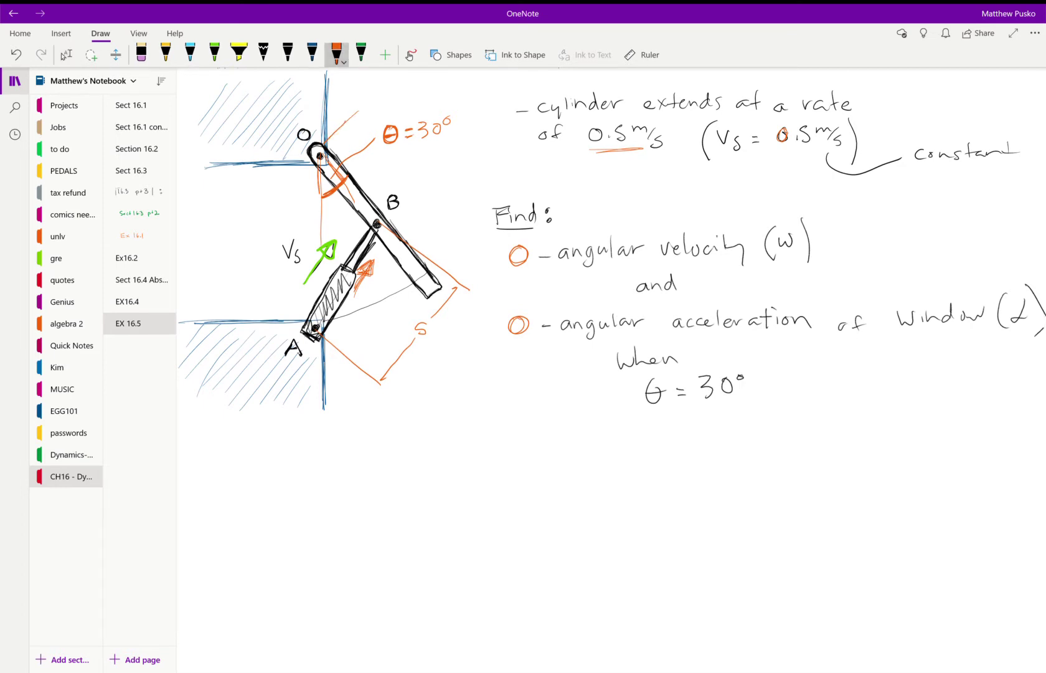
drag(386, 210, 417, 180)
drag(439, 284, 485, 253)
mouse_move(355, 137)
mouse_down()
mouse_move(397, 179)
mouse_move(360, 135)
mouse_up()
mouse_move(387, 179)
mouse_down()
mouse_move(399, 171)
mouse_move(469, 245)
mouse_up()
drag(411, 190, 426, 185)
drag(459, 242, 467, 249)
drag(389, 166, 439, 168)
drag(439, 204, 450, 171)
mouse_move(457, 155)
mouse_down()
mouse_move(457, 170)
mouse_move(482, 163)
mouse_up()
Draw a vertical orange dimension labelled 2m between the hinges.
click(239, 54)
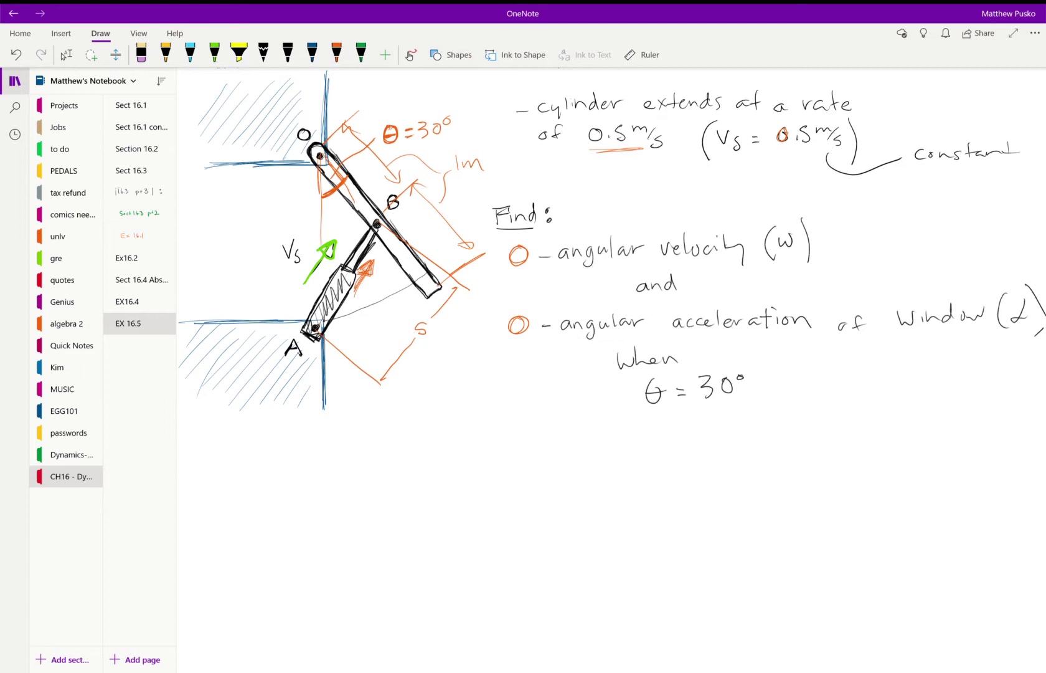
click(336, 54)
mouse_move(216, 238)
mouse_down()
mouse_move(225, 253)
mouse_move(245, 248)
mouse_move(226, 179)
mouse_move(236, 179)
mouse_up()
drag(231, 259, 230, 311)
drag(224, 300, 229, 314)
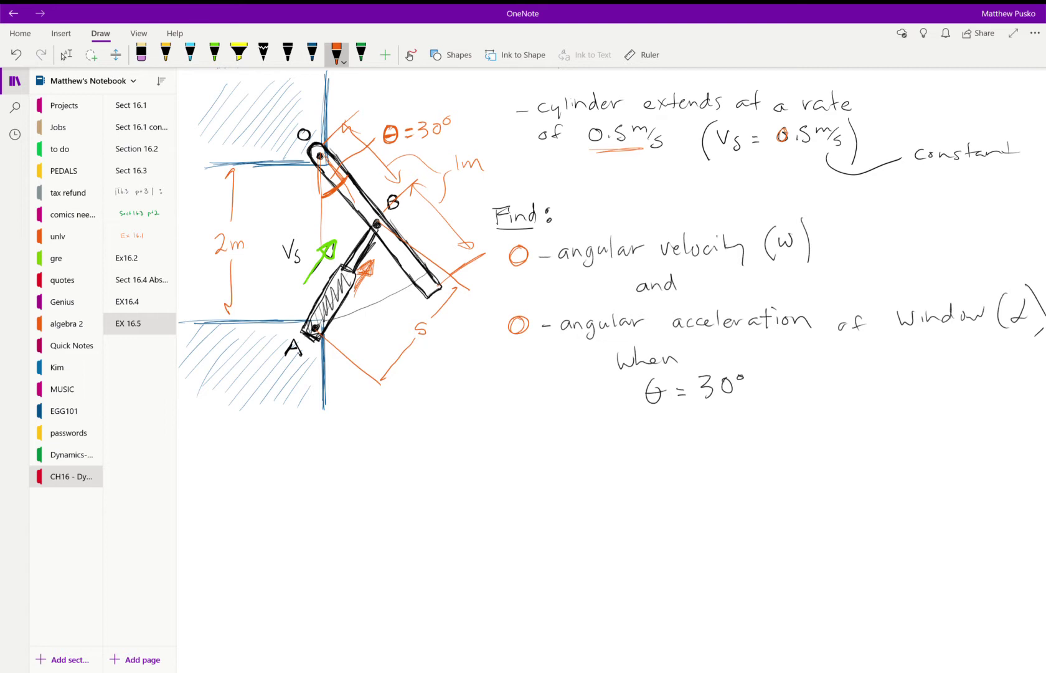
Circle hinge point O, undoing a stray ellipse drawn around the cylinder.
mouse_move(314, 112)
mouse_down()
mouse_move(342, 149)
mouse_move(333, 162)
mouse_up()
mouse_move(364, 221)
mouse_down()
mouse_move(297, 339)
mouse_move(383, 246)
mouse_up()
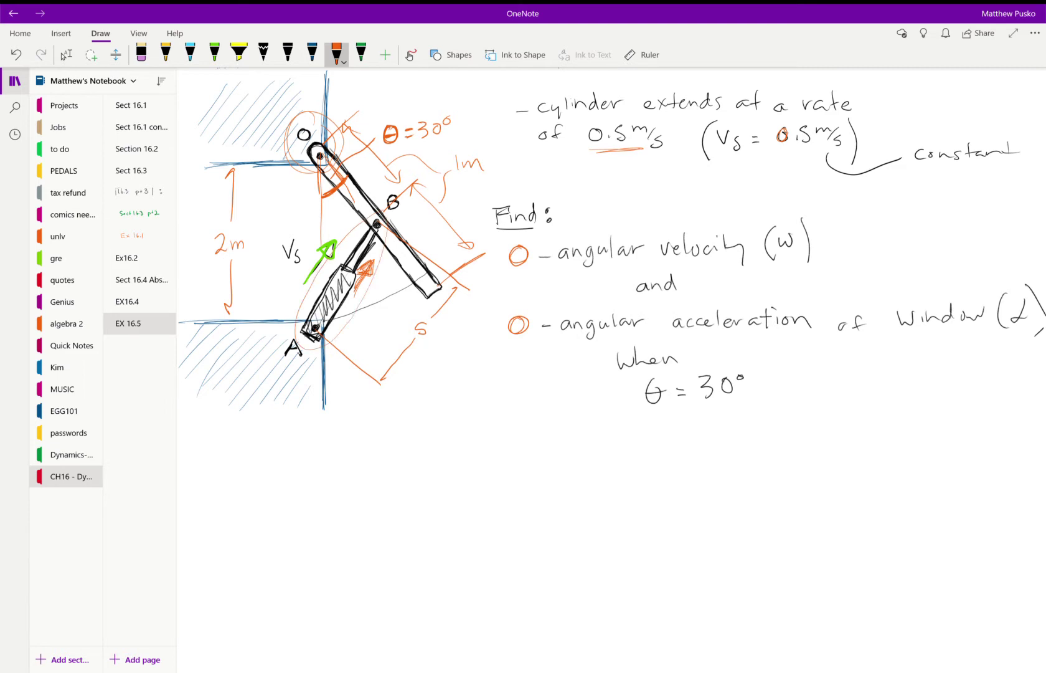
key(ctrl+z)
Try a green outline on the window bar, undo it, and scroll below the diagram.
click(361, 54)
mouse_move(312, 133)
mouse_down()
mouse_move(313, 167)
mouse_move(431, 311)
mouse_move(441, 274)
mouse_move(373, 176)
mouse_move(314, 134)
mouse_up()
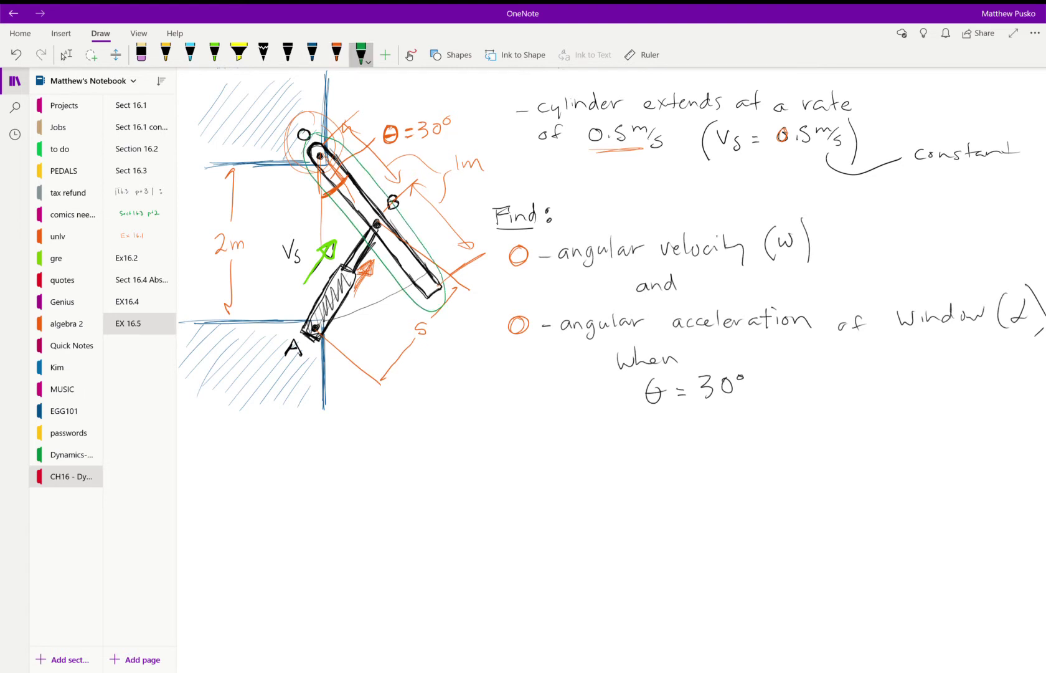
click(16, 54)
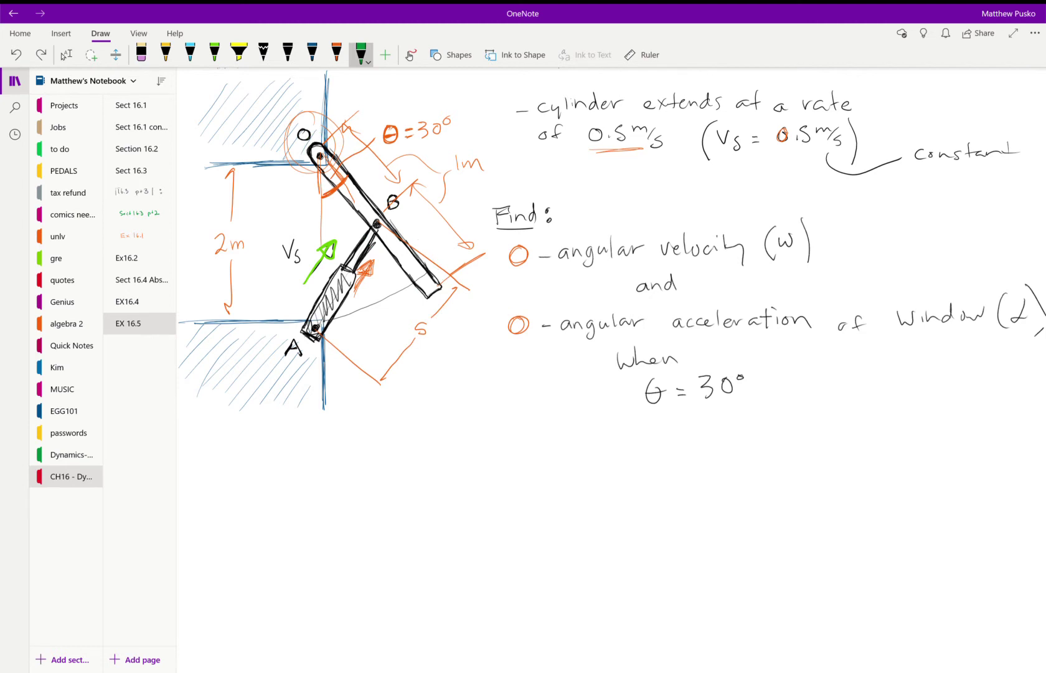
scroll(610, 299, down, 3)
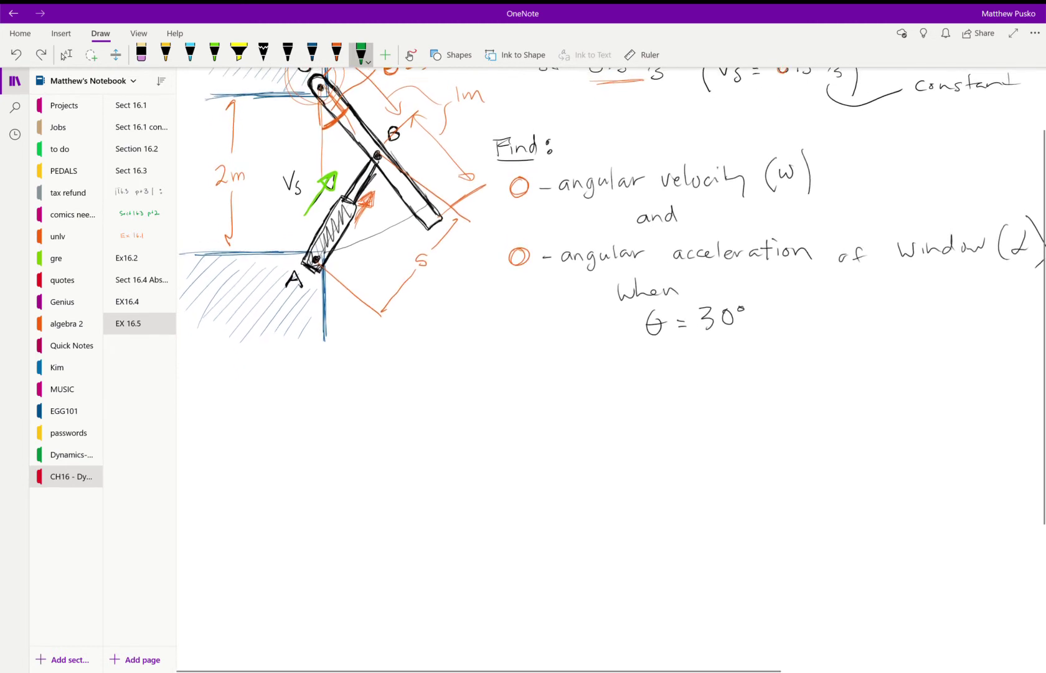
click(65, 55)
click(361, 54)
Draw a green triangle below the sketch and label vertices A and B.
drag(359, 340, 363, 551)
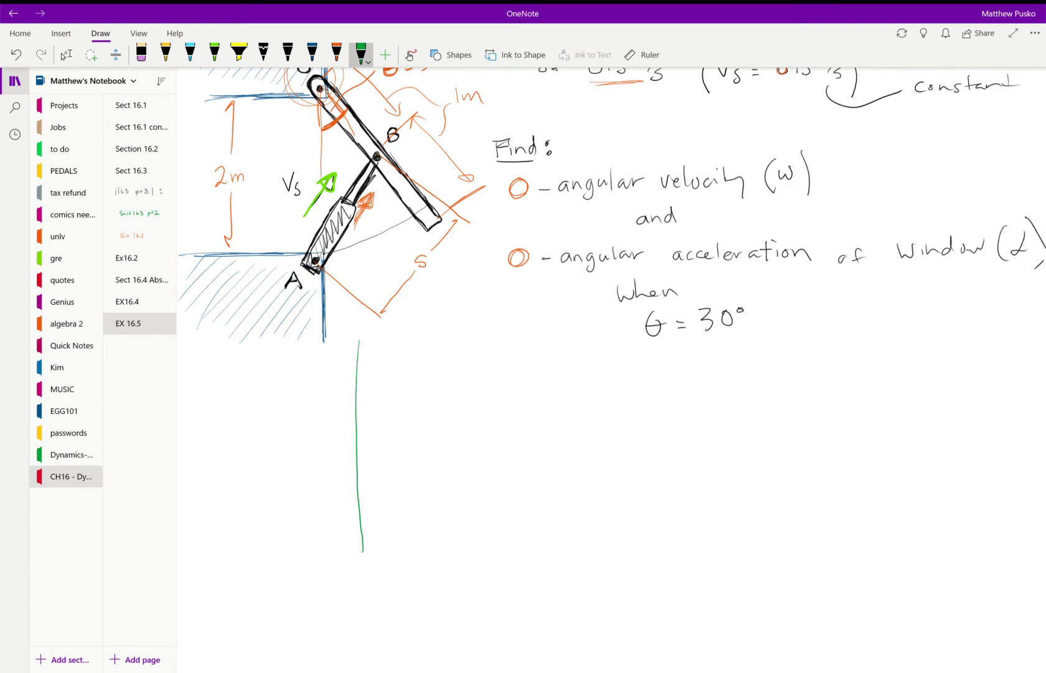
drag(360, 341, 430, 433)
drag(365, 554, 431, 428)
mouse_move(351, 589)
mouse_down()
mouse_move(353, 573)
mouse_move(366, 583)
mouse_up()
drag(353, 579, 368, 569)
drag(442, 427, 443, 446)
drag(442, 426, 443, 447)
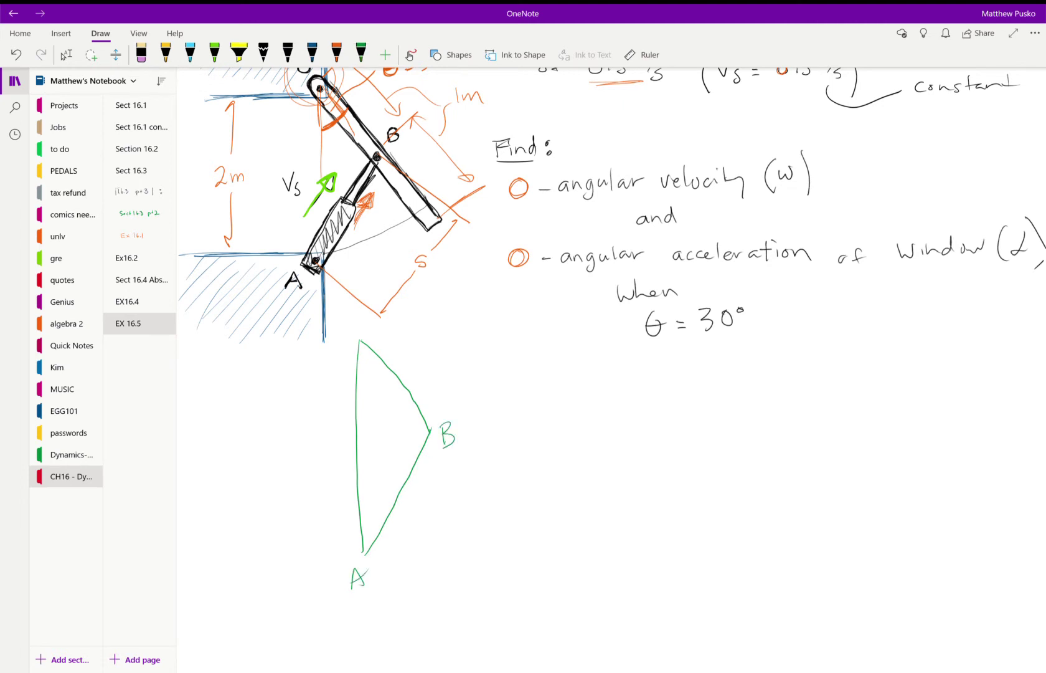
Redraw side OB, then label vertex O, sides 1m and 2m, and angle θ at O.
mouse_move(380, 359)
mouse_down()
mouse_move(358, 338)
mouse_move(429, 429)
mouse_up()
click(361, 55)
drag(359, 342, 431, 429)
scroll(611, 367, up, 1)
drag(353, 348, 351, 349)
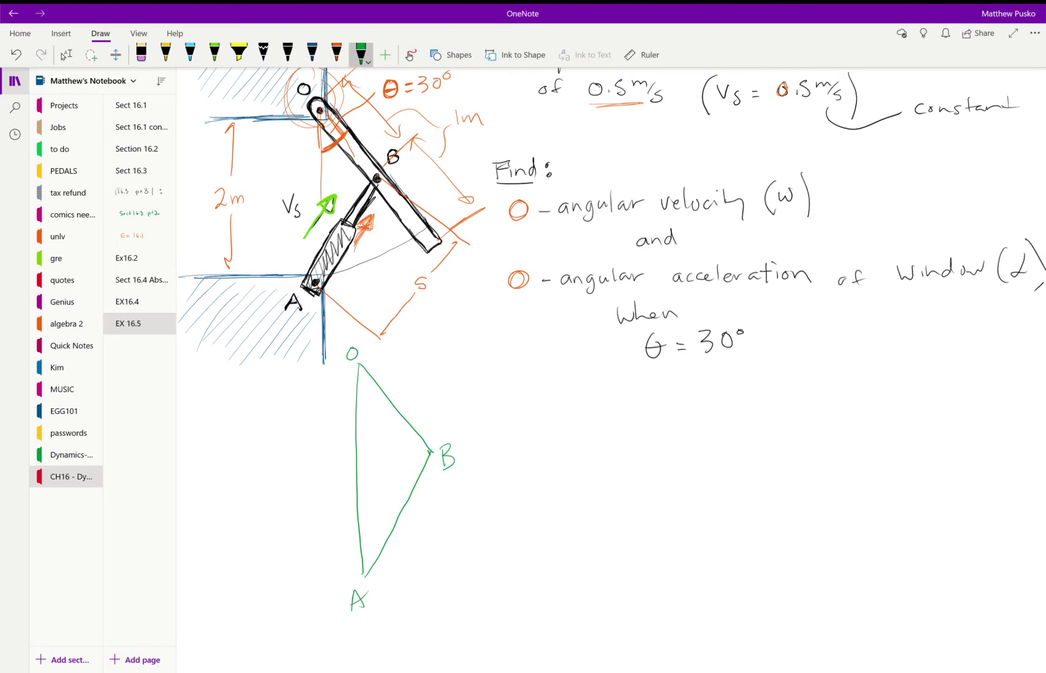
drag(416, 397, 434, 398)
mouse_move(302, 467)
mouse_down()
mouse_move(314, 486)
mouse_move(340, 485)
mouse_up()
mouse_move(358, 411)
mouse_down()
mouse_move(384, 399)
mouse_move(371, 399)
mouse_up()
Write the cosine-rule equation s² = 2² + 1² + 2(2)(1)cosθ in green.
mouse_move(538, 421)
mouse_down()
mouse_move(527, 432)
mouse_move(558, 424)
mouse_up()
mouse_move(550, 429)
mouse_down()
mouse_move(594, 432)
mouse_move(604, 414)
mouse_move(634, 426)
mouse_up()
mouse_move(628, 417)
mouse_down()
mouse_move(628, 431)
mouse_move(667, 416)
mouse_move(736, 428)
mouse_up()
mouse_move(748, 403)
mouse_down()
mouse_move(742, 429)
mouse_move(771, 428)
mouse_up()
mouse_move(794, 401)
mouse_down()
mouse_move(788, 431)
mouse_move(801, 421)
mouse_up()
mouse_move(808, 401)
mouse_down()
mouse_move(809, 429)
mouse_move(839, 426)
mouse_up()
mouse_move(854, 412)
mouse_down()
mouse_move(861, 426)
mouse_move(892, 405)
mouse_up()
drag(879, 415, 898, 414)
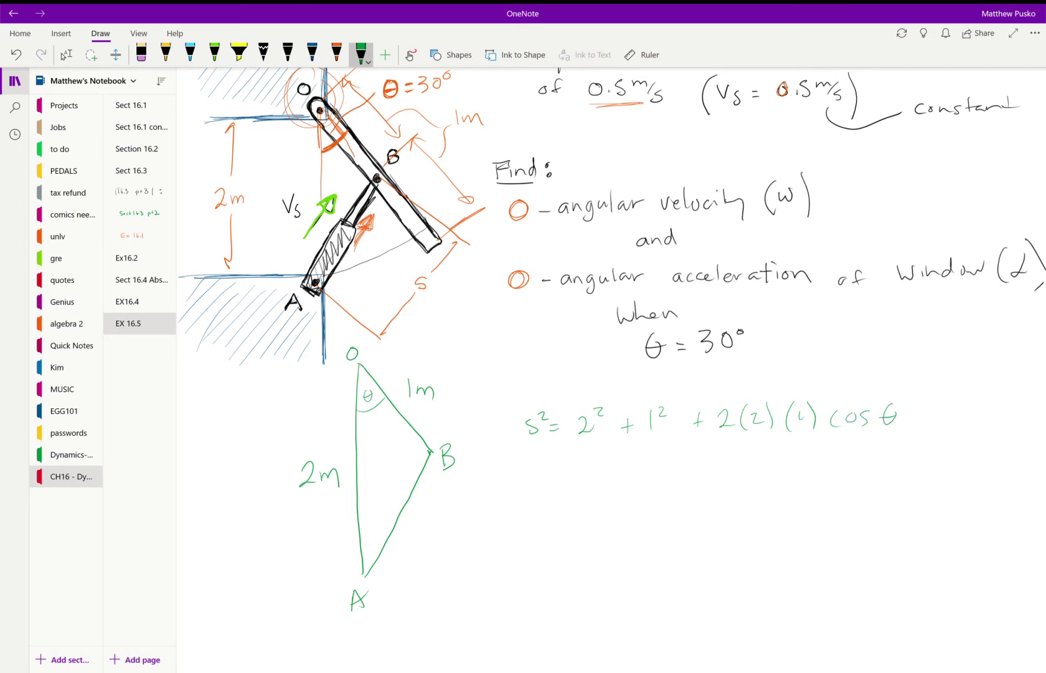
Write the simplified line s² = 5 − 4cosθ beneath it.
drag(594, 459, 579, 479)
mouse_move(595, 453)
mouse_down()
mouse_move(629, 472)
mouse_move(656, 457)
mouse_move(654, 475)
mouse_move(704, 463)
mouse_up()
mouse_move(703, 454)
mouse_down()
mouse_move(699, 474)
mouse_move(715, 472)
mouse_up()
drag(726, 459, 731, 472)
drag(757, 447, 753, 473)
drag(745, 463, 763, 461)
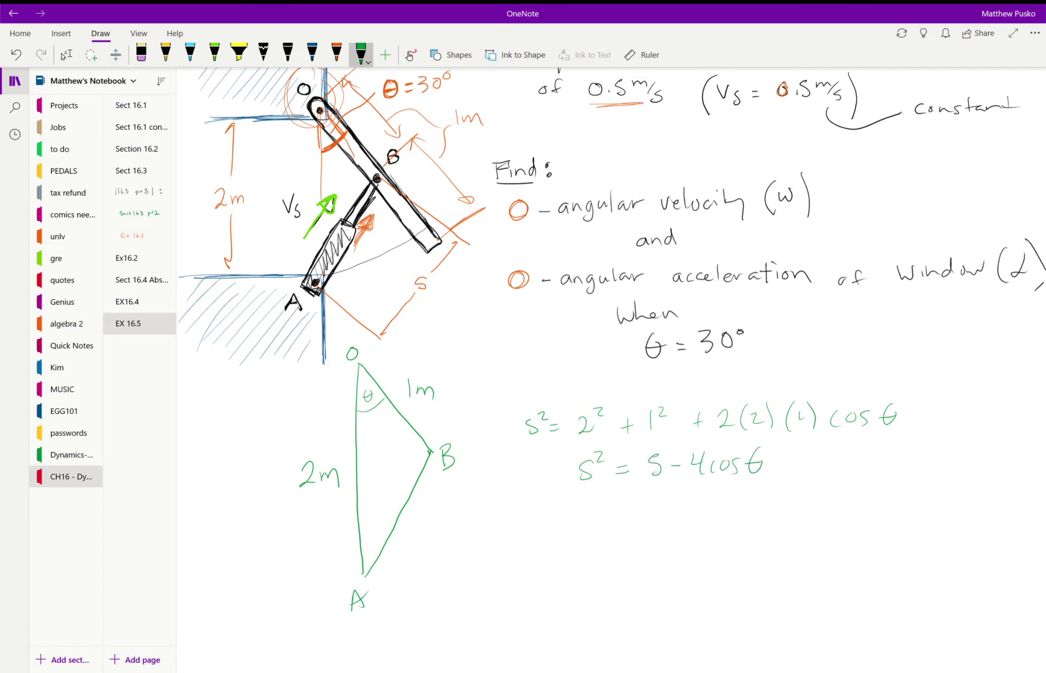
Write an underlined 'notes' heading beside the equation in dark blue.
click(312, 54)
drag(819, 466, 846, 474)
drag(851, 455, 849, 476)
drag(842, 466, 865, 471)
drag(876, 459, 863, 522)
Write S = f(θ) under the notes heading, erasing and redoing a first attempt.
drag(900, 488, 894, 530)
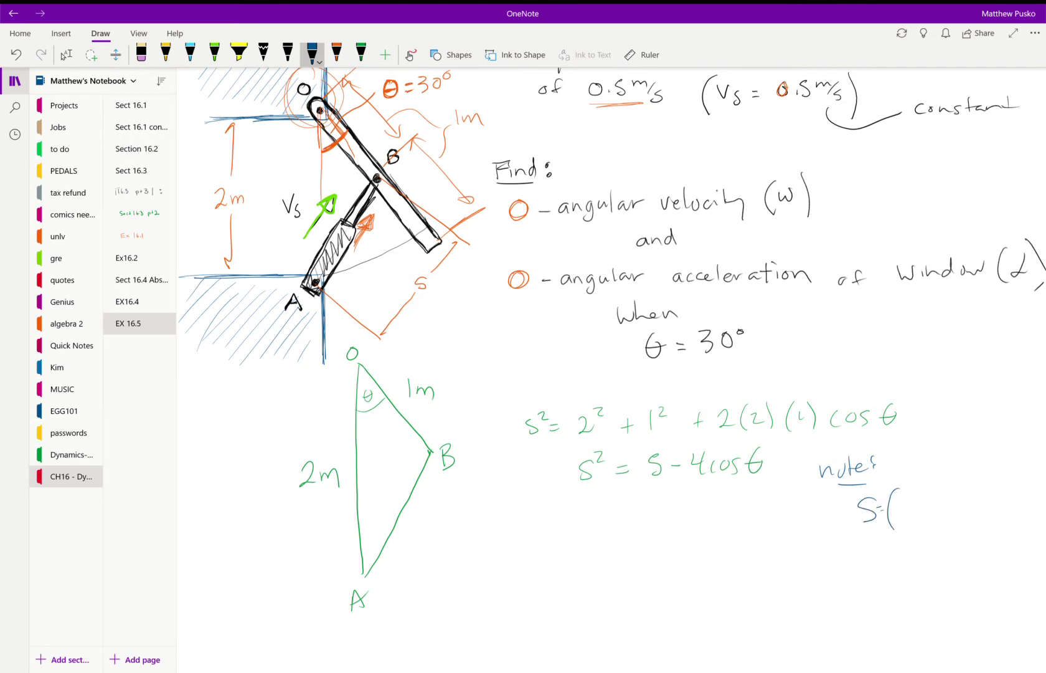
click(141, 53)
mouse_move(858, 524)
mouse_down()
mouse_move(878, 505)
mouse_move(867, 497)
mouse_move(853, 524)
mouse_move(889, 507)
mouse_up()
click(312, 54)
drag(880, 518, 911, 517)
mouse_move(901, 514)
mouse_down()
mouse_move(916, 508)
mouse_move(928, 520)
mouse_up()
mouse_move(951, 502)
mouse_down()
mouse_move(941, 514)
mouse_move(953, 504)
mouse_up()
drag(956, 487, 957, 523)
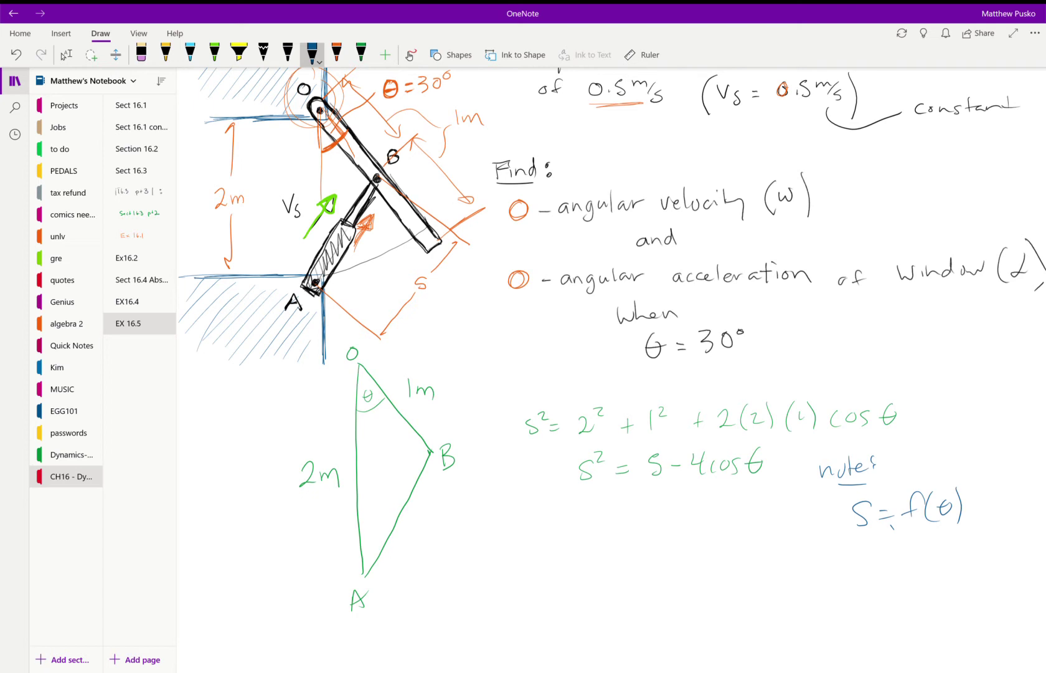
Write 'When θ = 30°' in blue below the equations.
scroll(612, 370, down, 4)
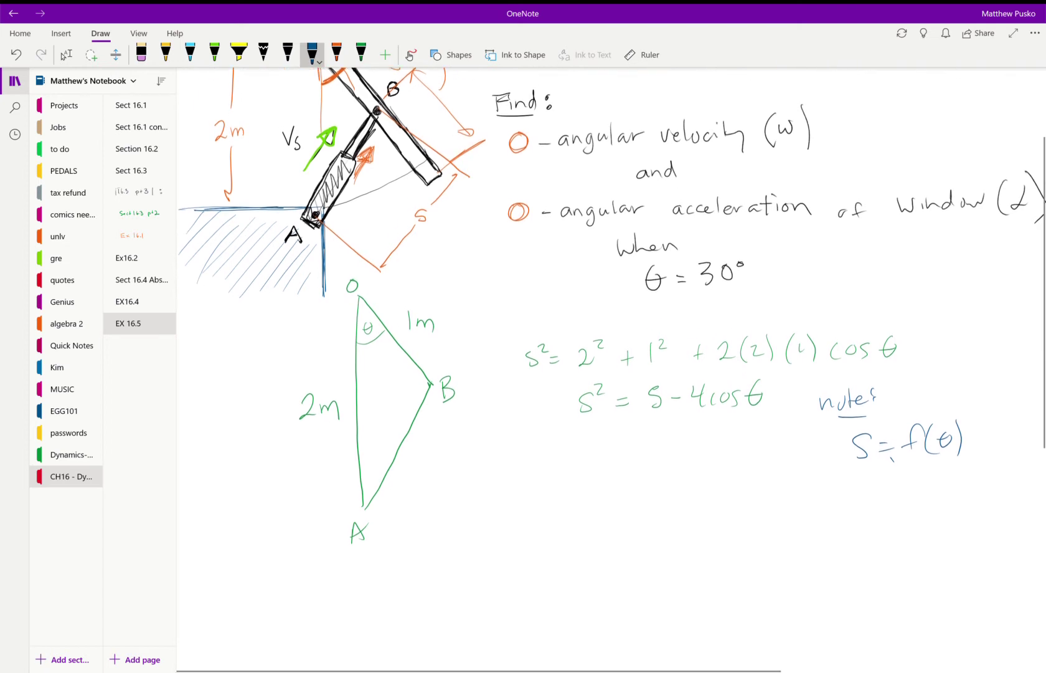
scroll(611, 369, up, 1)
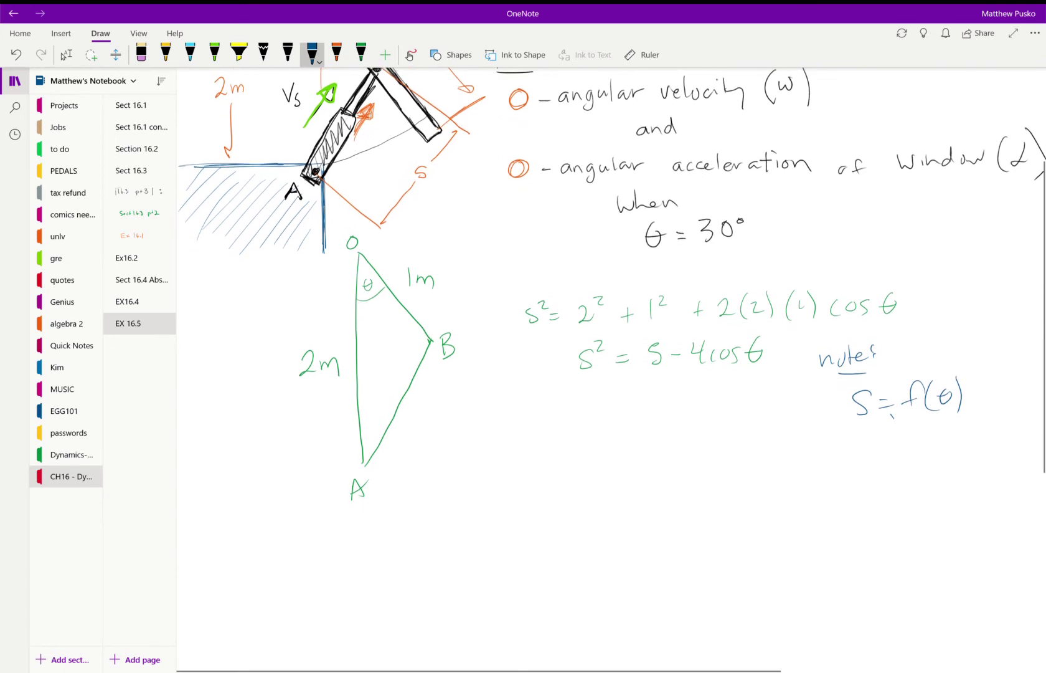
drag(462, 424, 492, 439)
drag(496, 434, 549, 427)
click(533, 432)
drag(558, 424, 567, 423)
drag(559, 429, 594, 421)
drag(607, 414, 604, 422)
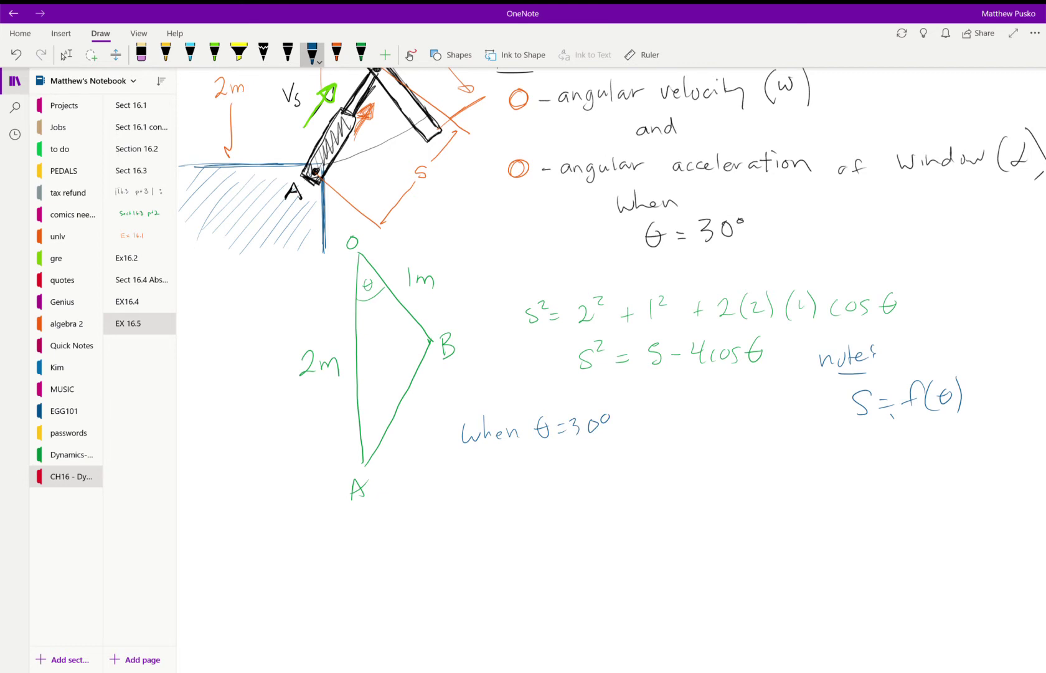
Write the result S = 1.239 m and draw a box around it.
mouse_move(479, 475)
mouse_down()
mouse_move(466, 492)
mouse_move(504, 480)
mouse_up()
mouse_move(489, 491)
mouse_down()
mouse_move(566, 474)
mouse_move(572, 484)
mouse_up()
mouse_move(580, 482)
mouse_down()
mouse_move(589, 475)
mouse_move(603, 486)
mouse_up()
drag(454, 469, 453, 500)
mouse_move(451, 463)
mouse_down()
mouse_move(629, 458)
mouse_move(621, 492)
mouse_up()
drag(468, 499, 612, 500)
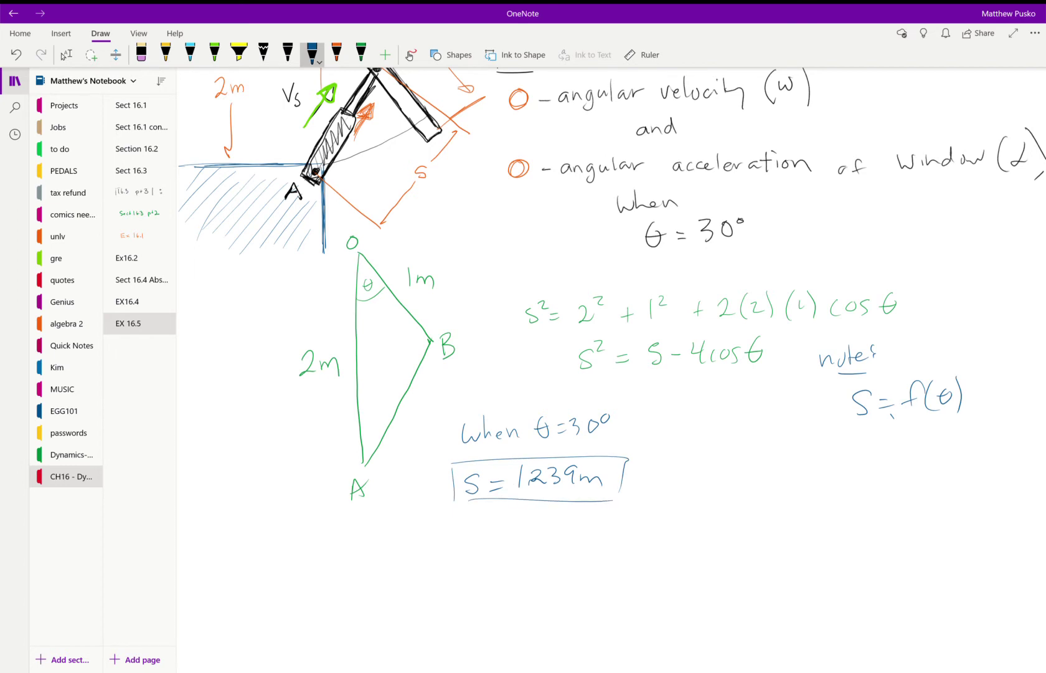
Switch to Lasso Select and scroll to review the page.
scroll(610, 368, down, 1)
click(65, 55)
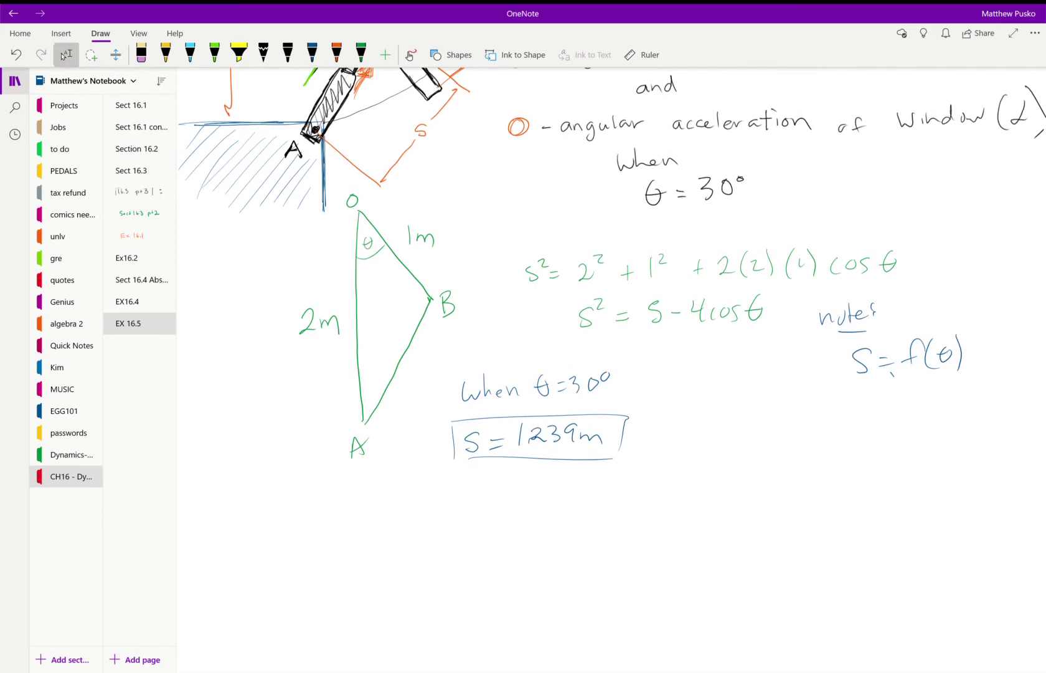
scroll(611, 299, down, 3)
scroll(610, 299, up, 4)
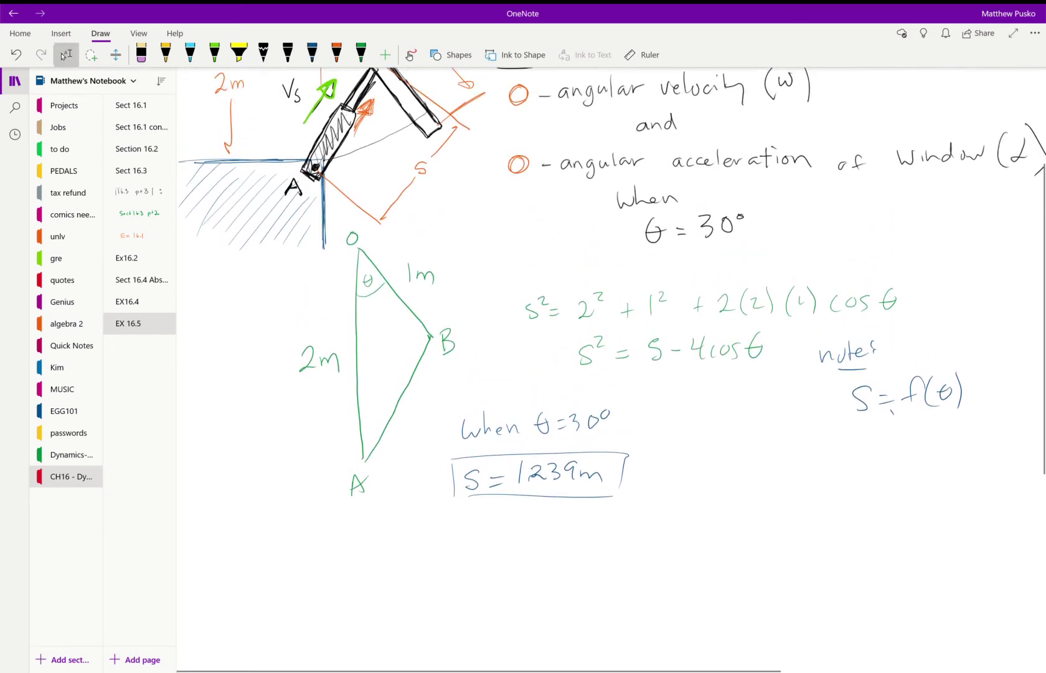
Circle s² = 5 − 4cosθ in dark blue and draw an arrow down from it.
click(312, 54)
mouse_move(796, 329)
mouse_down()
mouse_move(636, 315)
mouse_move(728, 391)
mouse_move(713, 315)
mouse_up()
mouse_move(669, 385)
mouse_down()
mouse_move(410, 560)
mouse_move(390, 536)
mouse_up()
Rewrite s² = 5 − 4cosθ below the arrow.
scroll(611, 367, down, 3)
scroll(611, 324, down, 3)
drag(311, 320, 296, 340)
drag(318, 316, 360, 329)
mouse_move(346, 336)
mouse_down()
mouse_move(388, 328)
mouse_move(380, 336)
mouse_up()
drag(402, 329, 435, 323)
mouse_move(434, 315)
mouse_down()
mouse_move(435, 329)
mouse_move(459, 332)
mouse_move(466, 321)
mouse_up()
mouse_move(476, 317)
mouse_down()
mouse_move(469, 329)
mouse_move(489, 330)
mouse_move(506, 313)
mouse_up()
drag(487, 322, 511, 320)
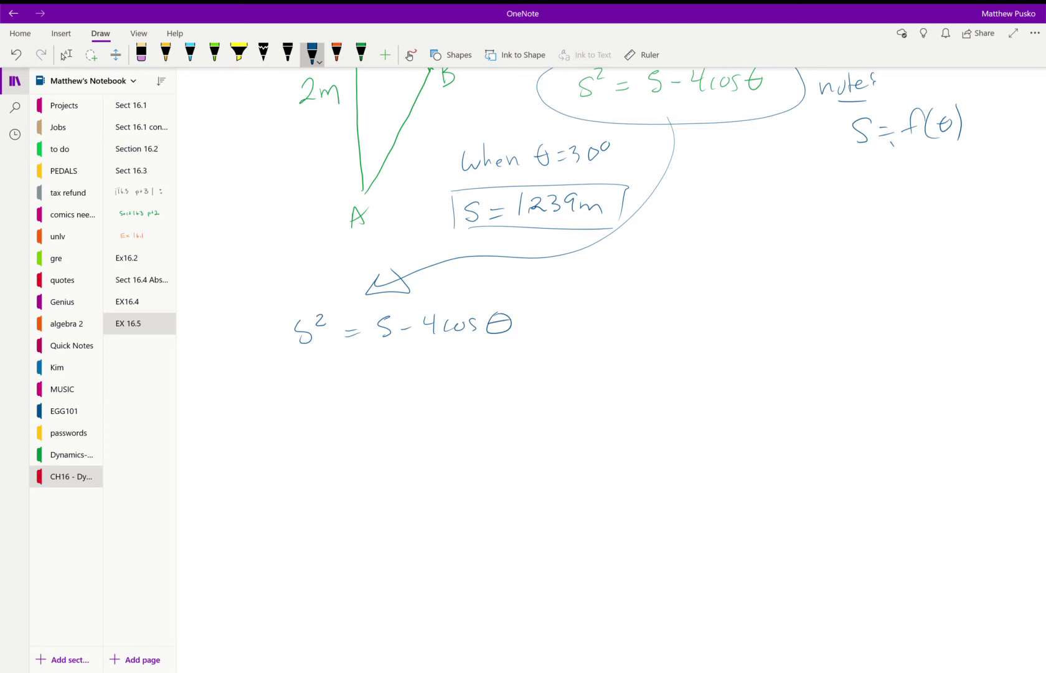
Bracket the rewritten equation in black and prefix it with d/dt.
click(263, 53)
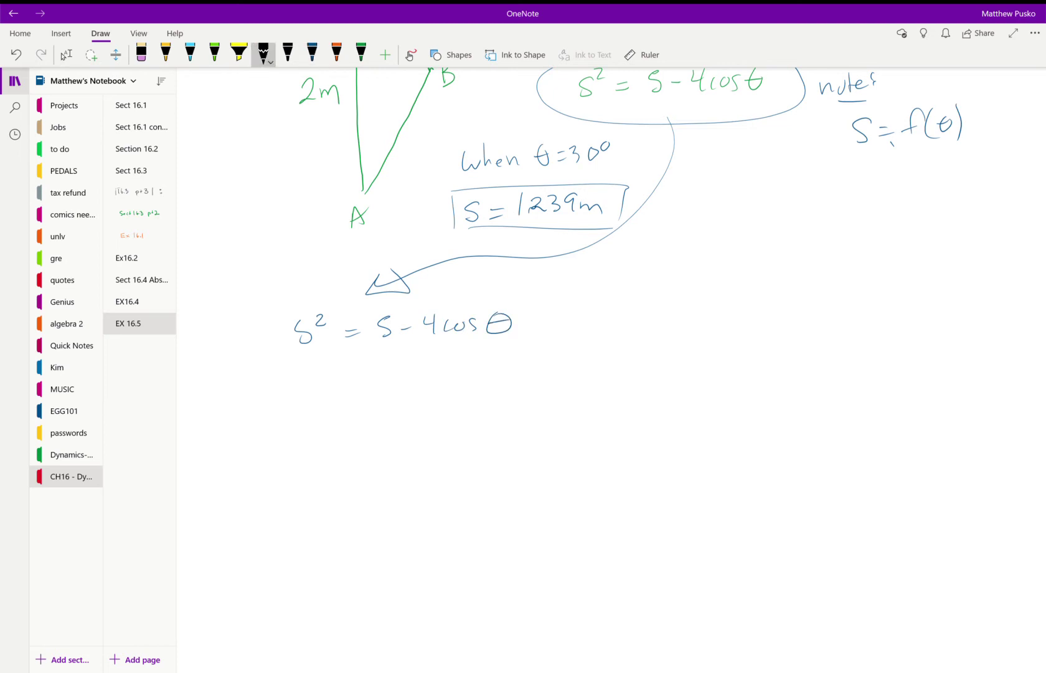
mouse_move(299, 295)
mouse_down()
mouse_move(285, 342)
mouse_move(298, 356)
mouse_up()
drag(517, 287, 522, 350)
drag(266, 297, 263, 341)
drag(260, 330, 273, 328)
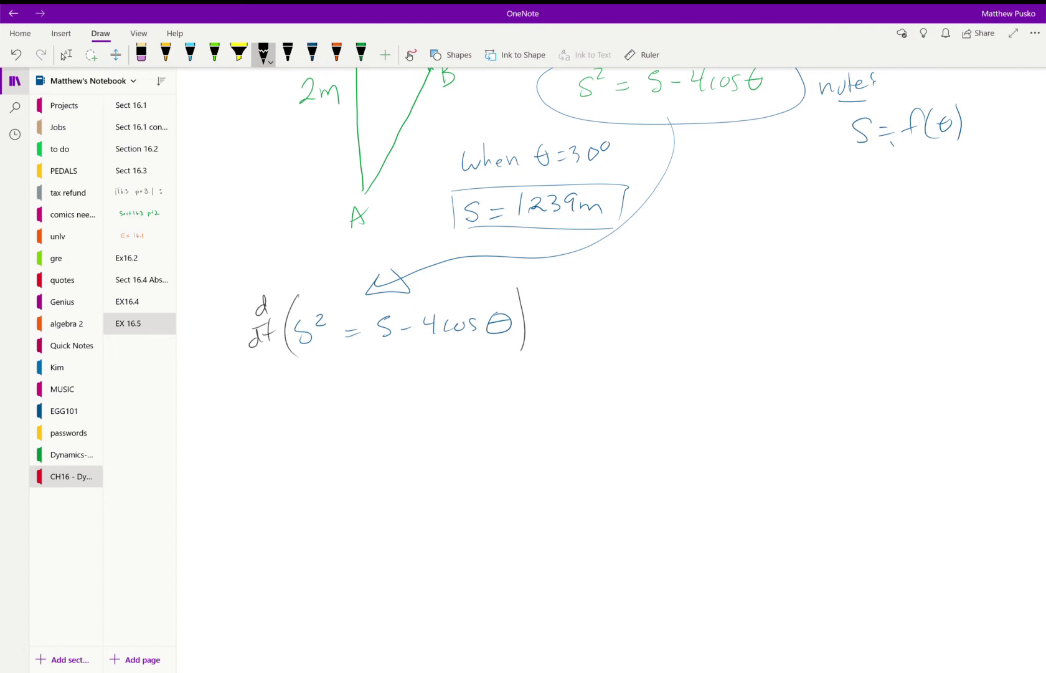
Start the derivative line with 2s(ds/dt) followed by an equals sign.
drag(293, 381, 320, 399)
drag(354, 361, 345, 407)
drag(364, 375, 367, 380)
drag(377, 365, 368, 388)
drag(363, 397, 368, 405)
mouse_move(378, 384)
mouse_down()
mouse_move(376, 403)
mouse_move(382, 394)
mouse_up()
drag(387, 358, 392, 419)
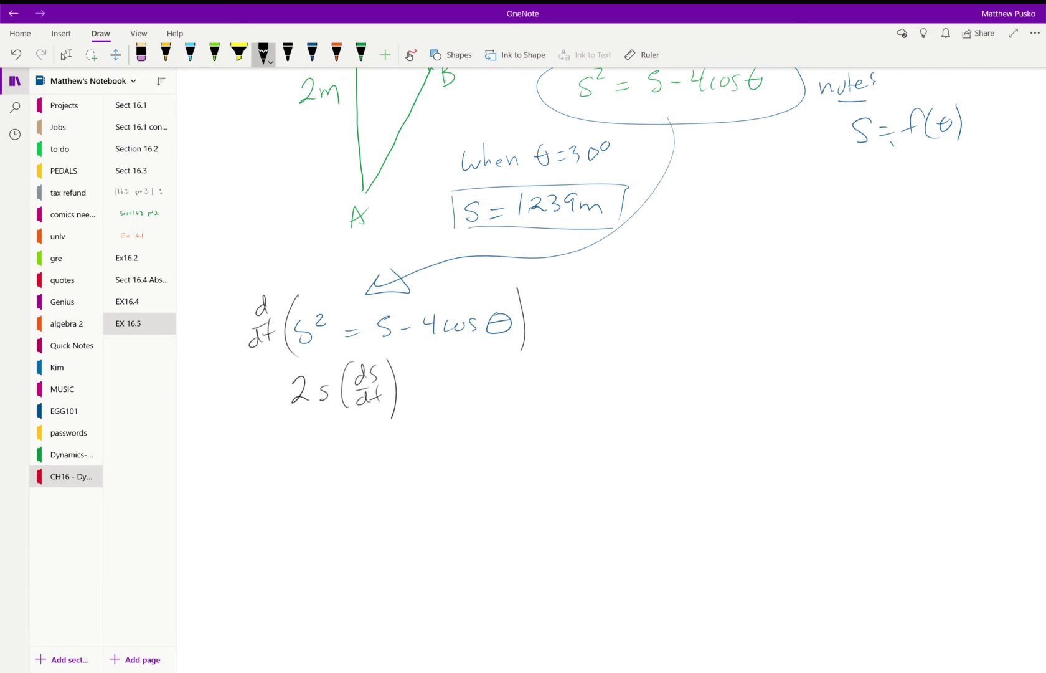
drag(409, 385, 423, 385)
mouse_move(410, 392)
mouse_down()
mouse_move(448, 377)
mouse_move(512, 383)
mouse_up()
Complete the right side as 0 − 4(−sinθ)dθ/dt and label ds/dt as Vs beneath.
drag(513, 371, 512, 395)
mouse_move(541, 359)
mouse_down()
mouse_move(532, 402)
mouse_move(547, 384)
mouse_move(575, 385)
mouse_up()
drag(580, 385, 605, 382)
drag(594, 377, 631, 404)
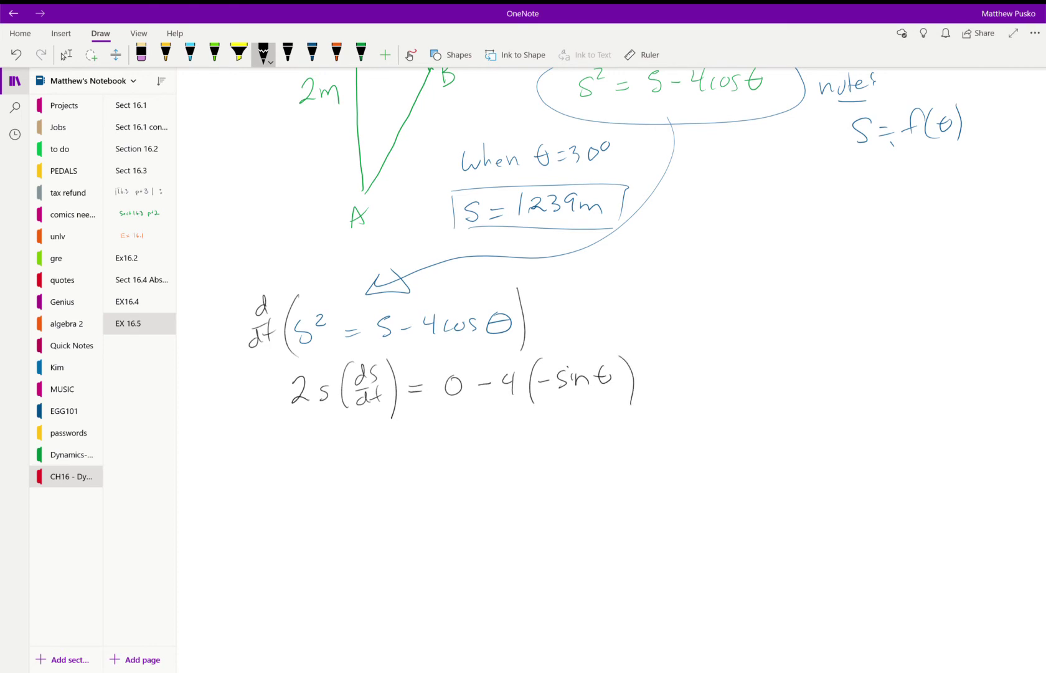
drag(660, 367, 682, 363)
mouse_move(652, 381)
mouse_down()
mouse_move(675, 379)
mouse_move(668, 396)
mouse_move(679, 397)
mouse_up()
drag(670, 391, 692, 388)
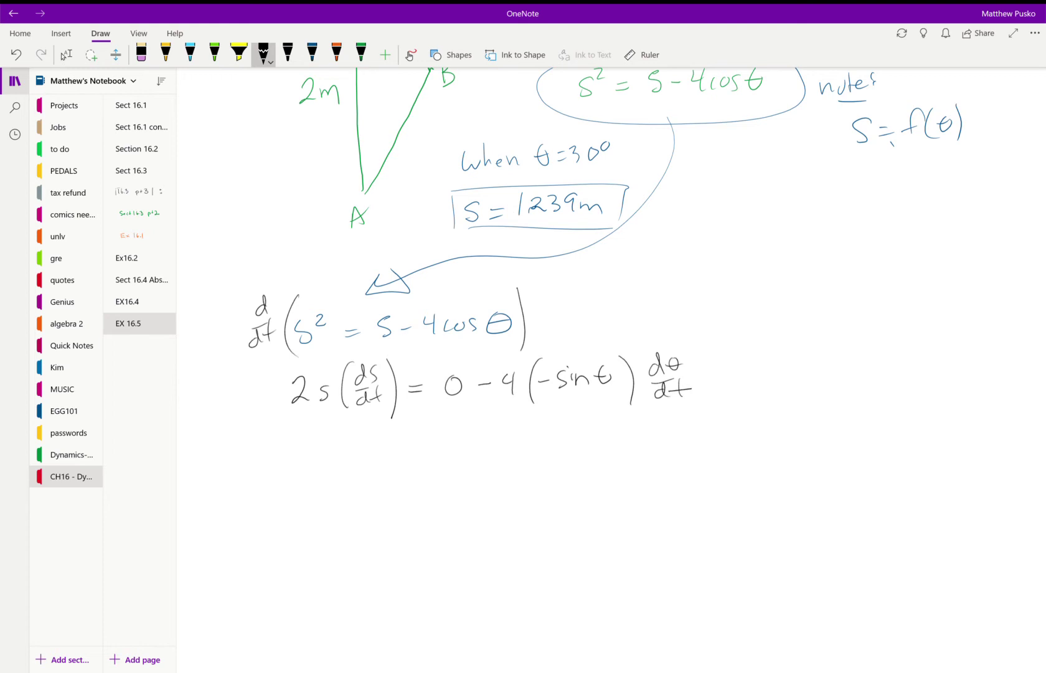
mouse_move(368, 423)
mouse_down()
mouse_move(364, 461)
mouse_move(368, 444)
mouse_move(386, 454)
mouse_move(378, 462)
mouse_move(370, 432)
mouse_move(365, 456)
mouse_up()
mouse_move(365, 454)
mouse_down()
mouse_move(370, 428)
mouse_move(377, 463)
mouse_move(378, 452)
mouse_up()
Draw an arrowhead beside the cylinder in the diagram.
scroll(610, 367, up, 6)
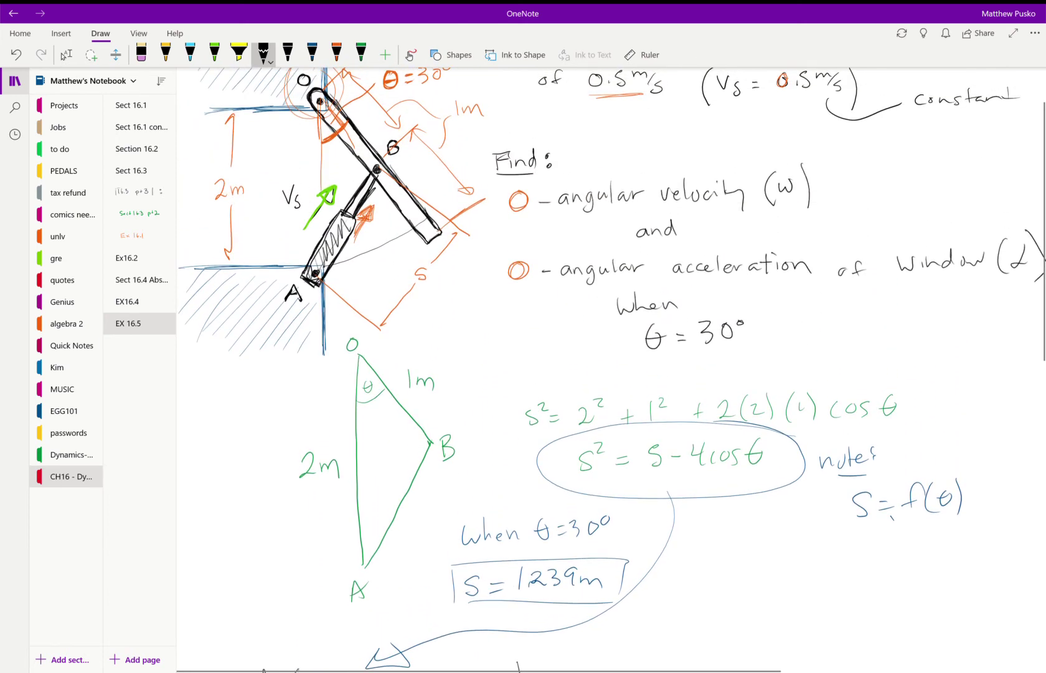
mouse_move(391, 215)
mouse_down()
mouse_move(366, 239)
mouse_move(389, 237)
mouse_move(356, 269)
mouse_move(373, 241)
mouse_up()
scroll(610, 368, down, 7)
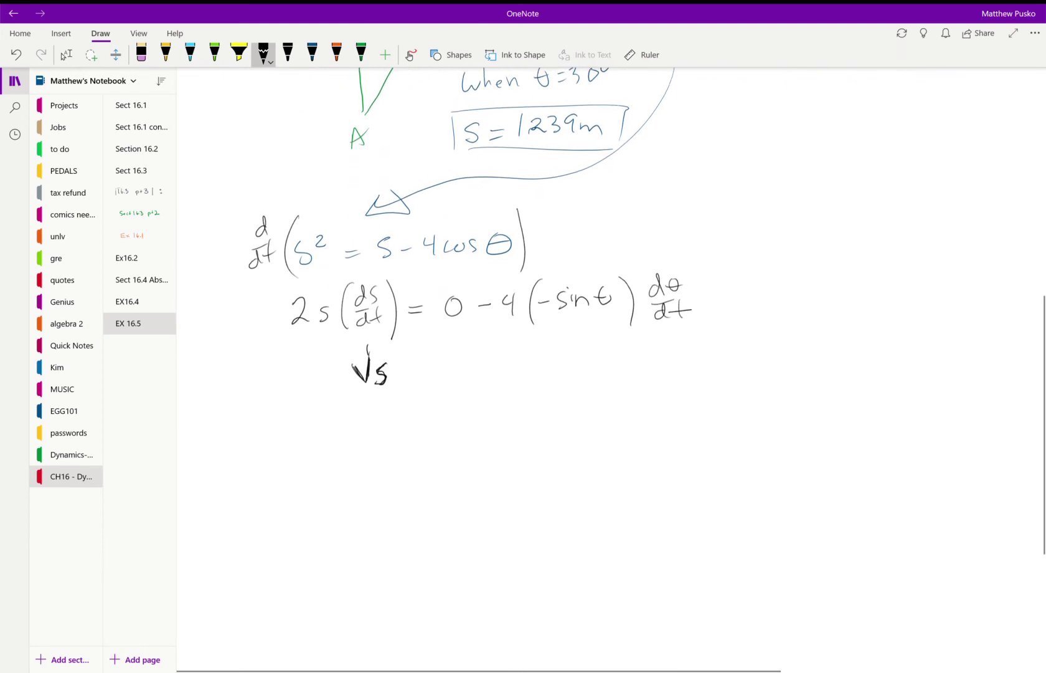
Label dθ/dt as ω in black ink and lengthen the line linking ds/dt to Vs.
click(64, 54)
click(264, 53)
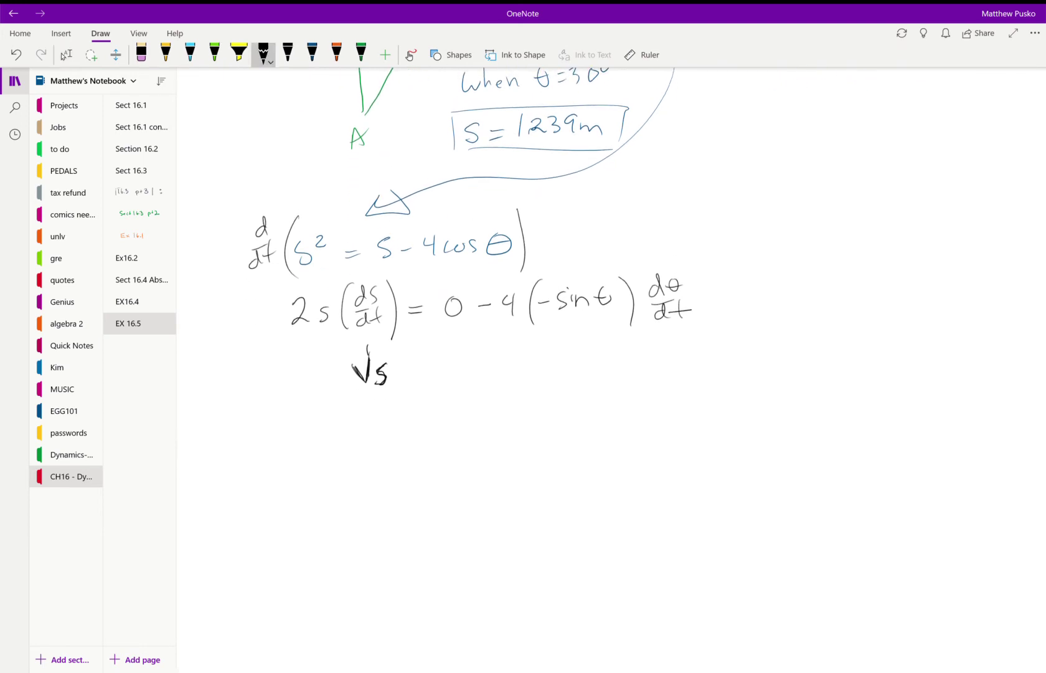
mouse_move(673, 327)
mouse_down()
mouse_move(663, 364)
mouse_move(675, 357)
mouse_up()
drag(367, 346, 365, 336)
Write a false-start 2s on a new line, then erase it.
mouse_move(295, 419)
mouse_down()
mouse_move(296, 436)
mouse_move(313, 437)
mouse_up()
drag(329, 417, 319, 436)
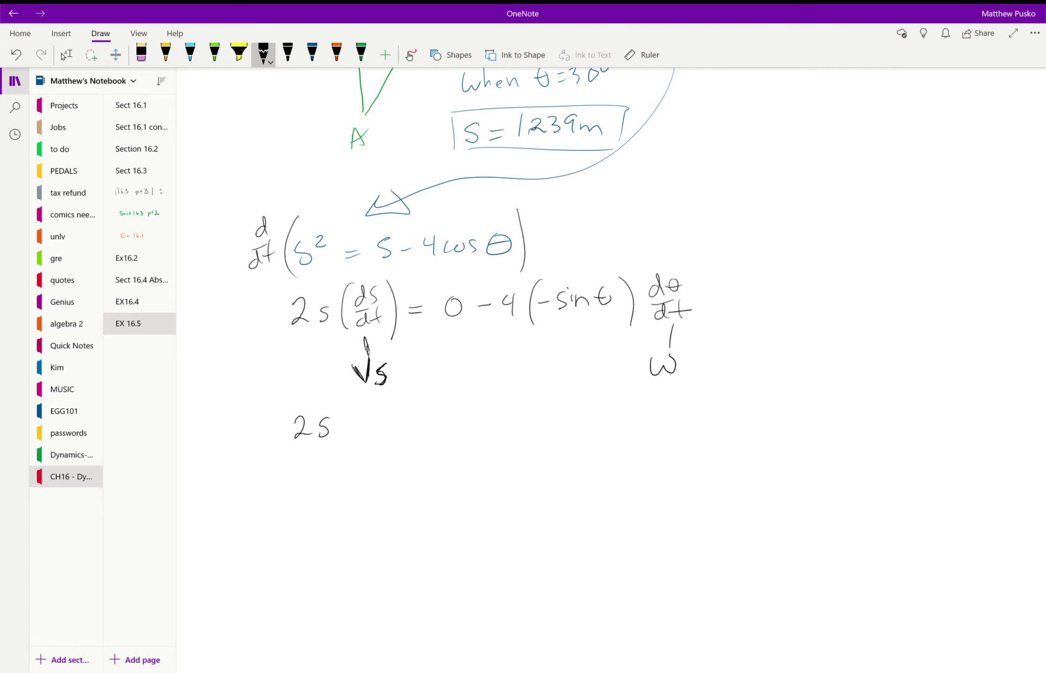
drag(328, 417, 320, 435)
drag(304, 416, 299, 431)
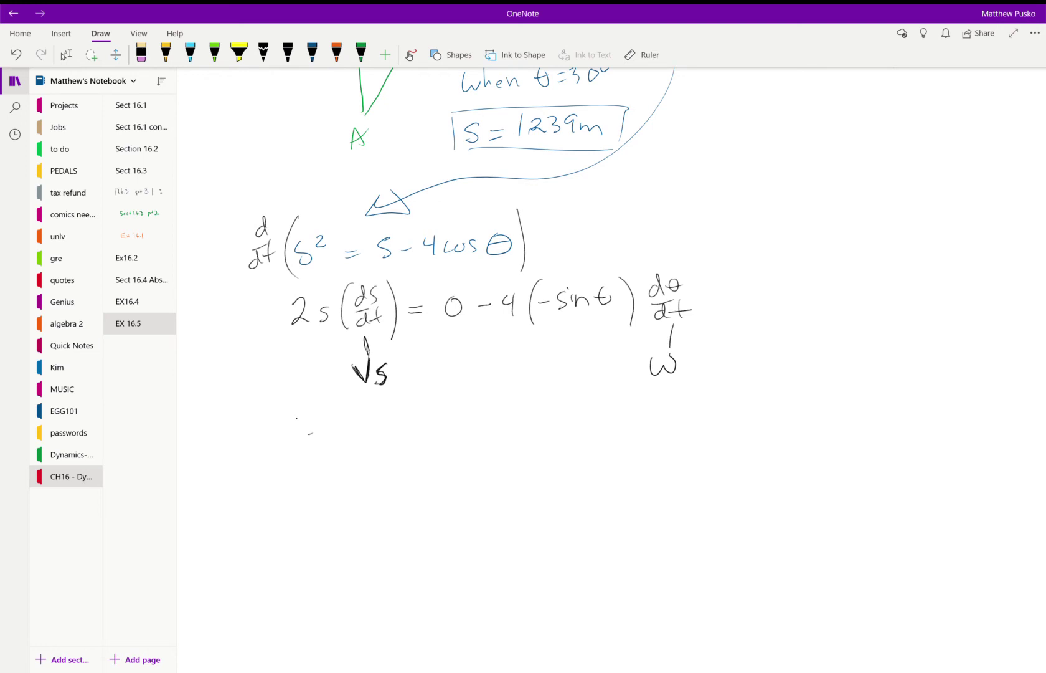
Write the circled equation ② S(Vs) = 2(sinθ)ω below the derivative line.
click(264, 53)
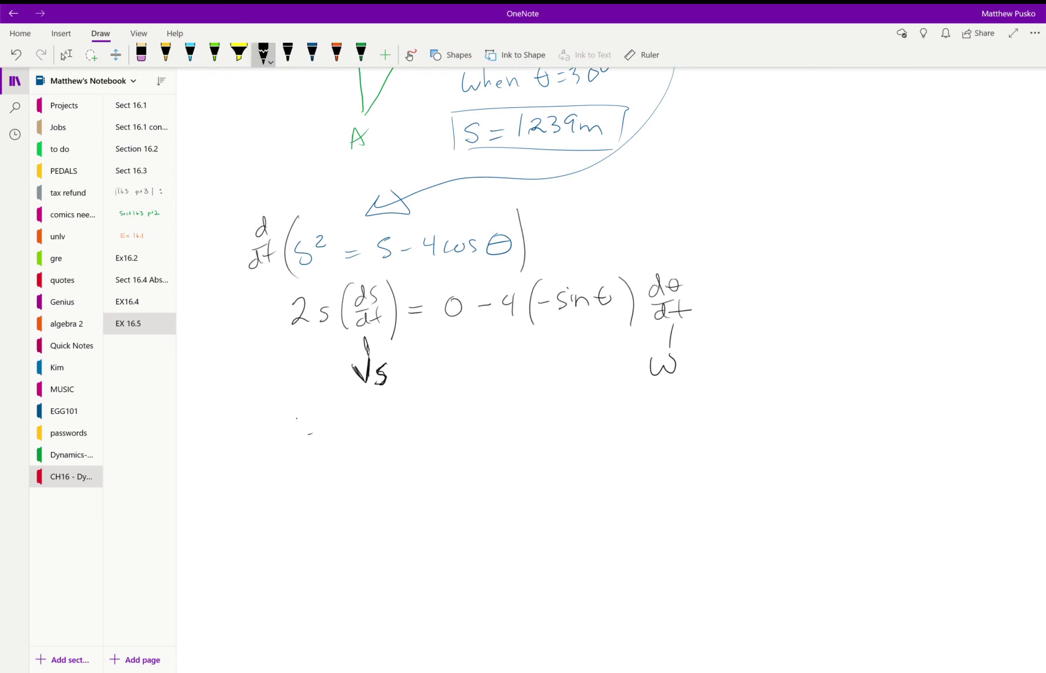
mouse_move(348, 421)
mouse_down()
mouse_move(338, 439)
mouse_move(364, 446)
mouse_move(384, 416)
mouse_move(411, 447)
mouse_up()
mouse_move(438, 422)
mouse_down()
mouse_move(504, 441)
mouse_move(525, 419)
mouse_move(556, 425)
mouse_up()
mouse_move(577, 410)
mouse_down()
mouse_move(568, 427)
mouse_move(579, 419)
mouse_move(593, 433)
mouse_up()
mouse_move(605, 413)
mouse_down()
mouse_move(609, 427)
mouse_move(630, 409)
mouse_up()
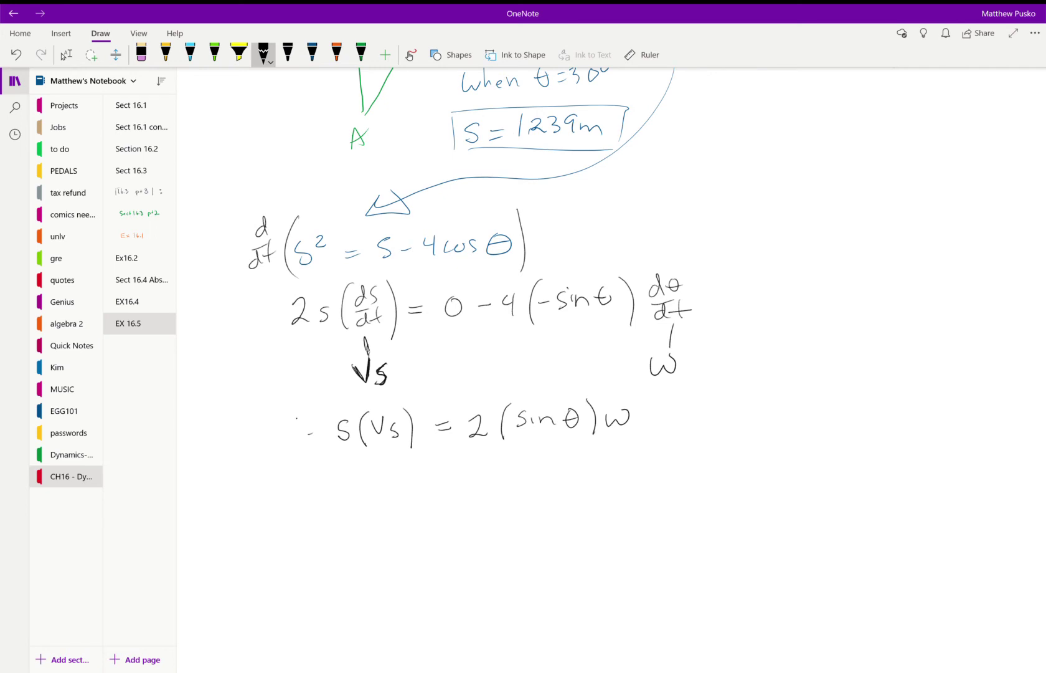
mouse_move(260, 425)
mouse_down()
mouse_move(274, 440)
mouse_move(274, 420)
mouse_up()
scroll(611, 367, down, 3)
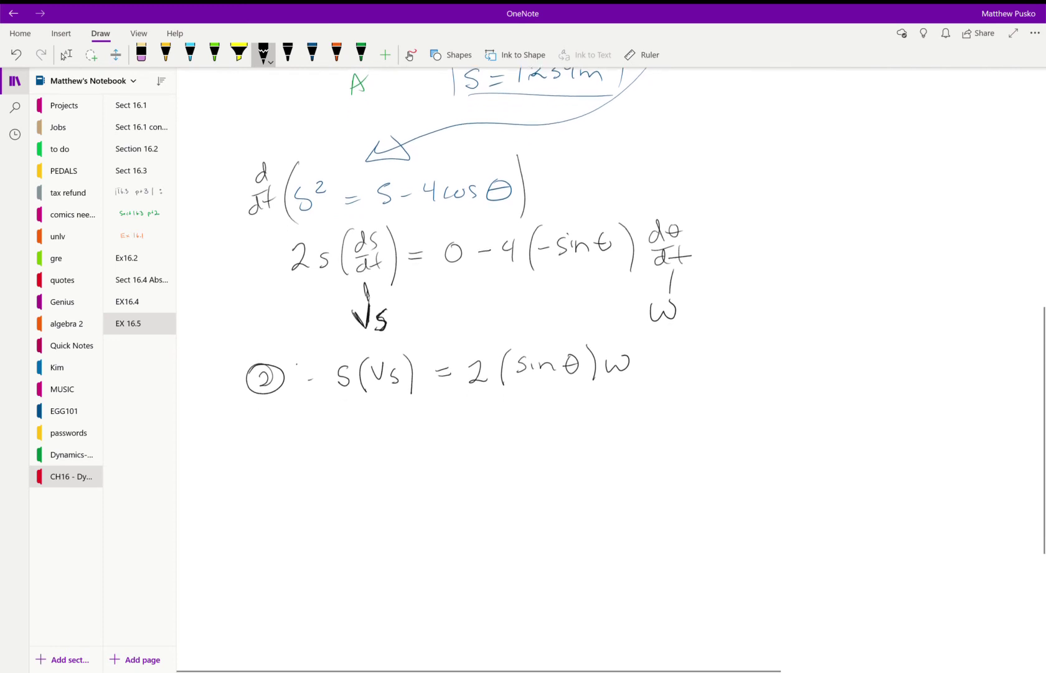
scroll(467, 249, down, 3)
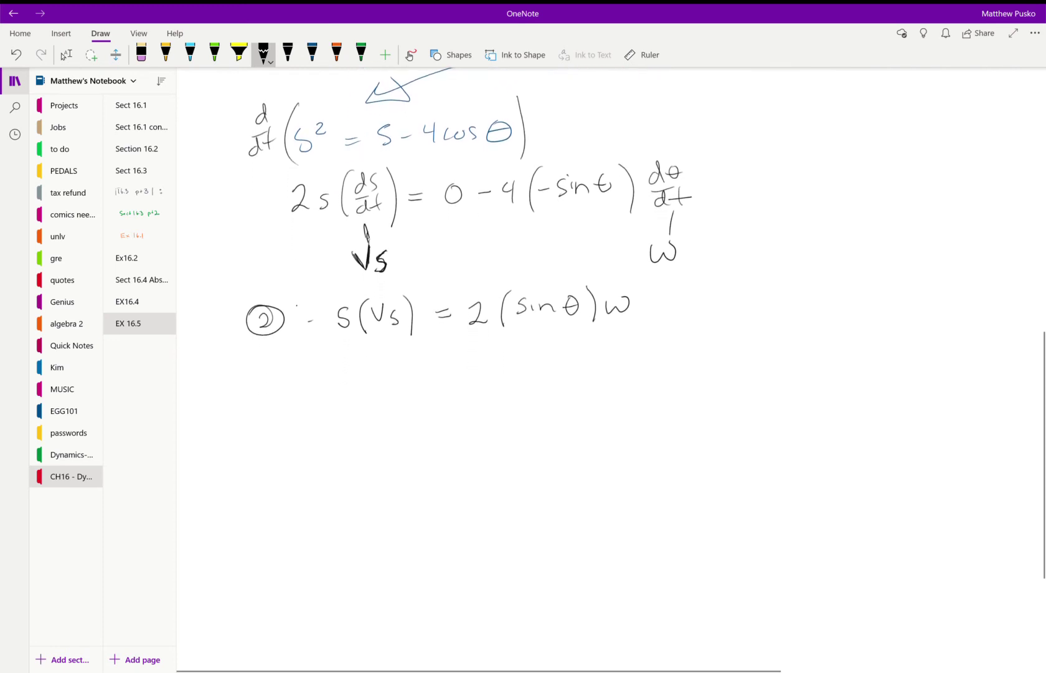
Write the known values Vs = 0.5 m/s and θ = 30° below equation ②.
click(66, 54)
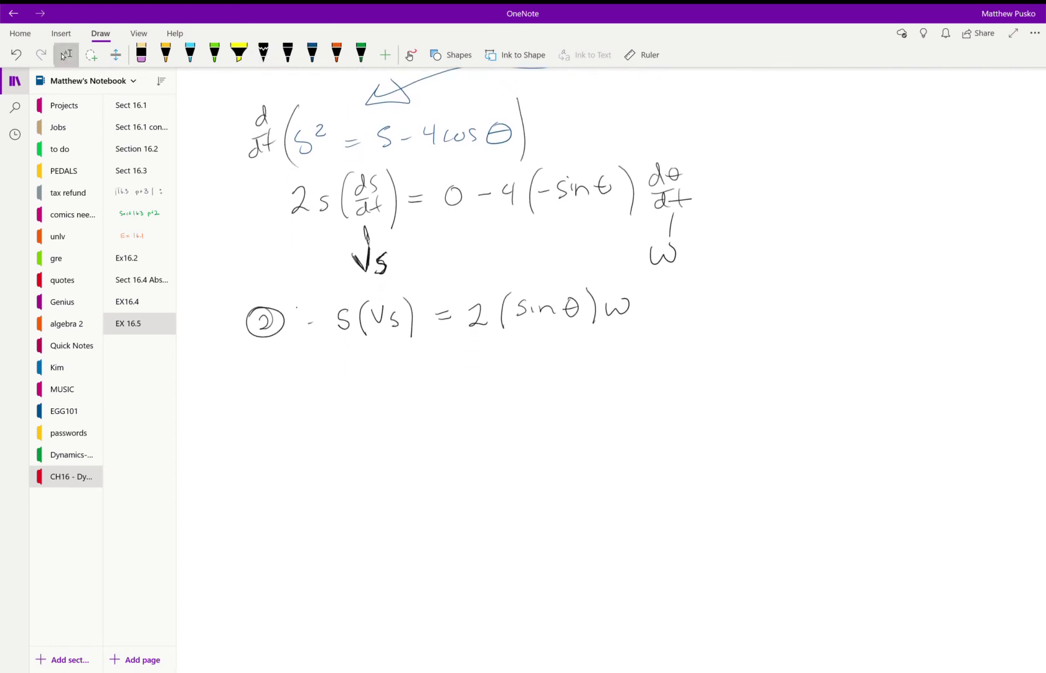
mouse_move(295, 372)
mouse_down()
mouse_move(299, 397)
mouse_move(308, 373)
mouse_up()
drag(324, 384, 316, 402)
click(337, 387)
mouse_move(367, 373)
mouse_down()
mouse_move(390, 377)
mouse_move(387, 387)
mouse_up()
click(382, 384)
drag(402, 378, 416, 373)
mouse_move(416, 385)
mouse_down()
mouse_move(430, 369)
mouse_move(421, 395)
mouse_move(454, 403)
mouse_up()
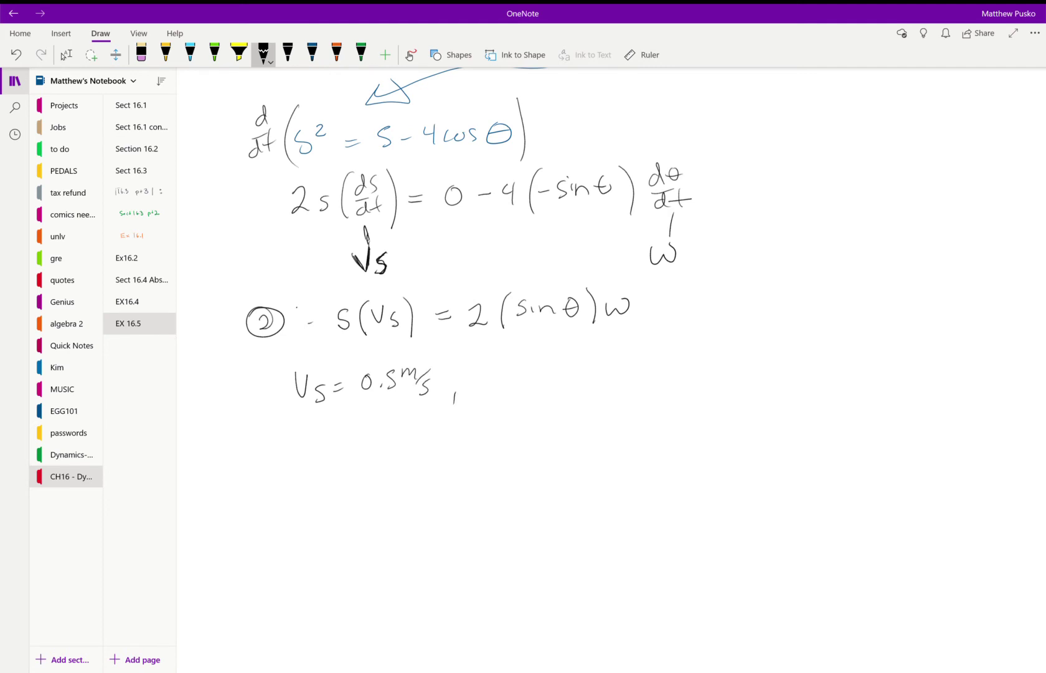
drag(512, 368, 517, 377)
drag(527, 378, 537, 381)
drag(548, 367, 554, 386)
drag(577, 367, 589, 362)
Tick θ and Vs as known and circle the unknown ω.
drag(597, 256, 576, 287)
drag(408, 279, 391, 297)
mouse_move(646, 295)
mouse_down()
mouse_move(634, 288)
mouse_move(644, 305)
mouse_up()
Write ω = 6.620 rad/s, box it, and circle the equation ② label again.
mouse_move(369, 436)
mouse_down()
mouse_move(386, 445)
mouse_move(392, 431)
mouse_up()
drag(398, 441, 411, 447)
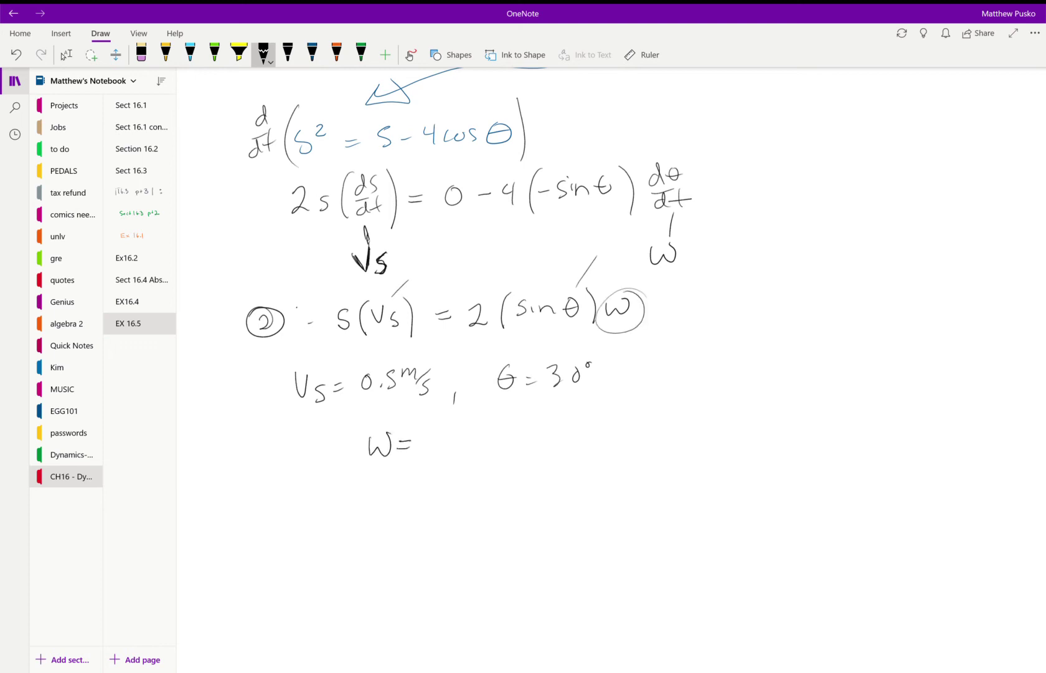
mouse_move(449, 435)
mouse_down()
mouse_move(443, 447)
mouse_move(497, 447)
mouse_up()
click(459, 453)
mouse_move(508, 435)
mouse_down()
mouse_move(503, 445)
mouse_move(545, 430)
mouse_move(557, 436)
mouse_move(572, 412)
mouse_up()
mouse_move(590, 423)
mouse_down()
mouse_move(572, 443)
mouse_move(583, 454)
mouse_up()
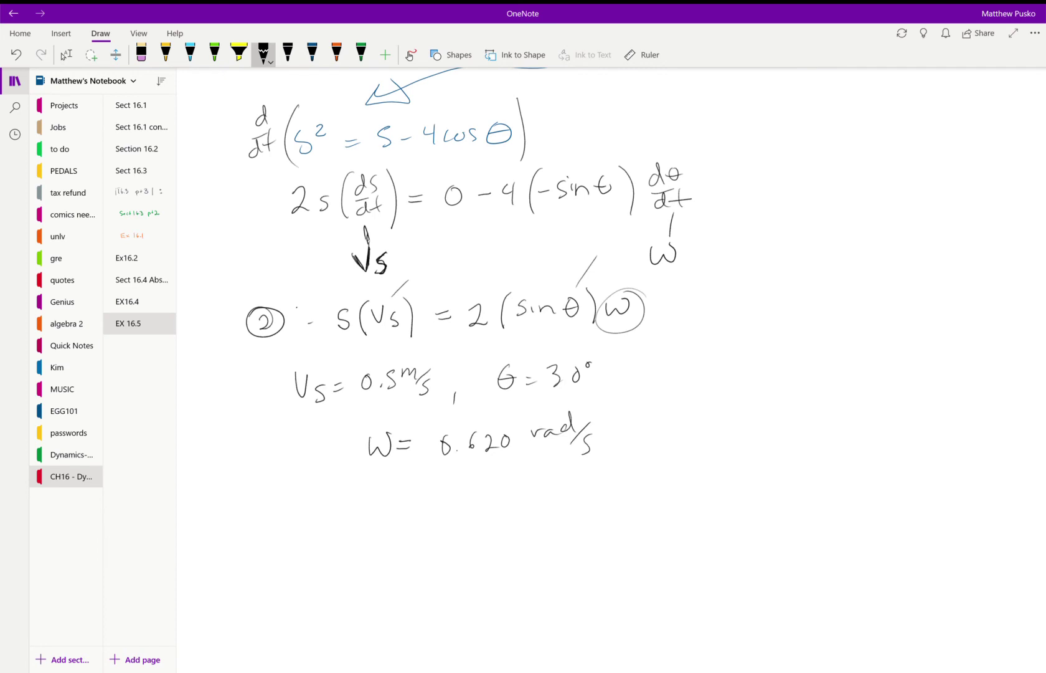
drag(337, 421, 337, 464)
mouse_move(328, 414)
mouse_down()
mouse_move(405, 408)
mouse_move(629, 460)
mouse_up()
drag(350, 471, 658, 466)
mouse_move(287, 289)
mouse_down()
mouse_move(250, 293)
mouse_move(282, 344)
mouse_move(231, 314)
mouse_move(288, 300)
mouse_up()
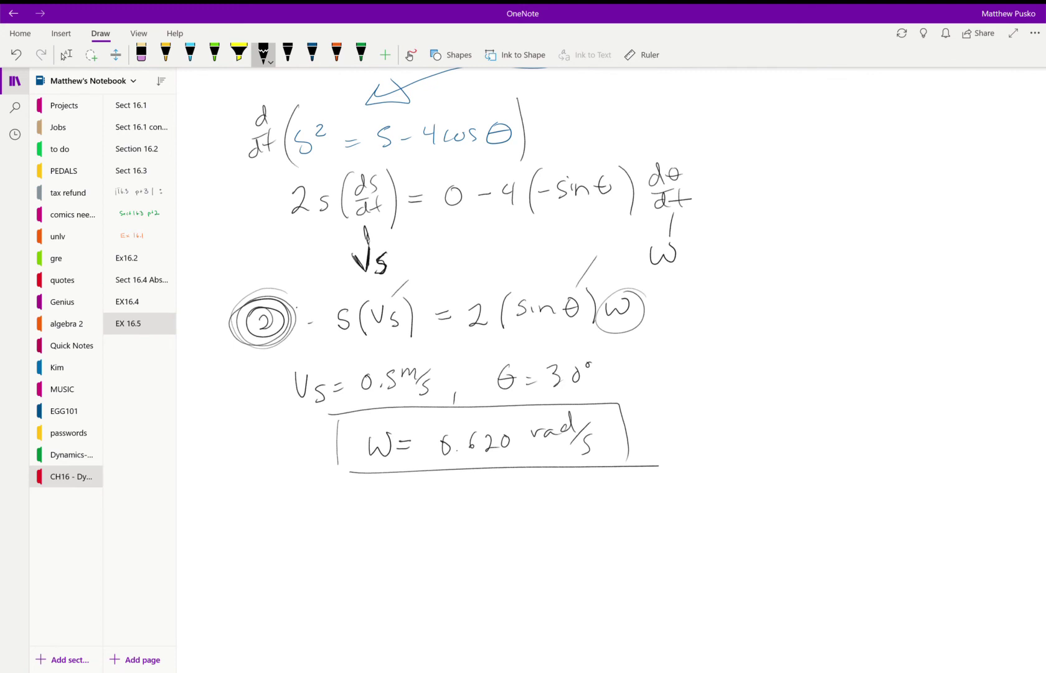
Rewrite equation ② S(Vs) = 2(sinθ)ω below the ω answer.
scroll(610, 367, down, 5)
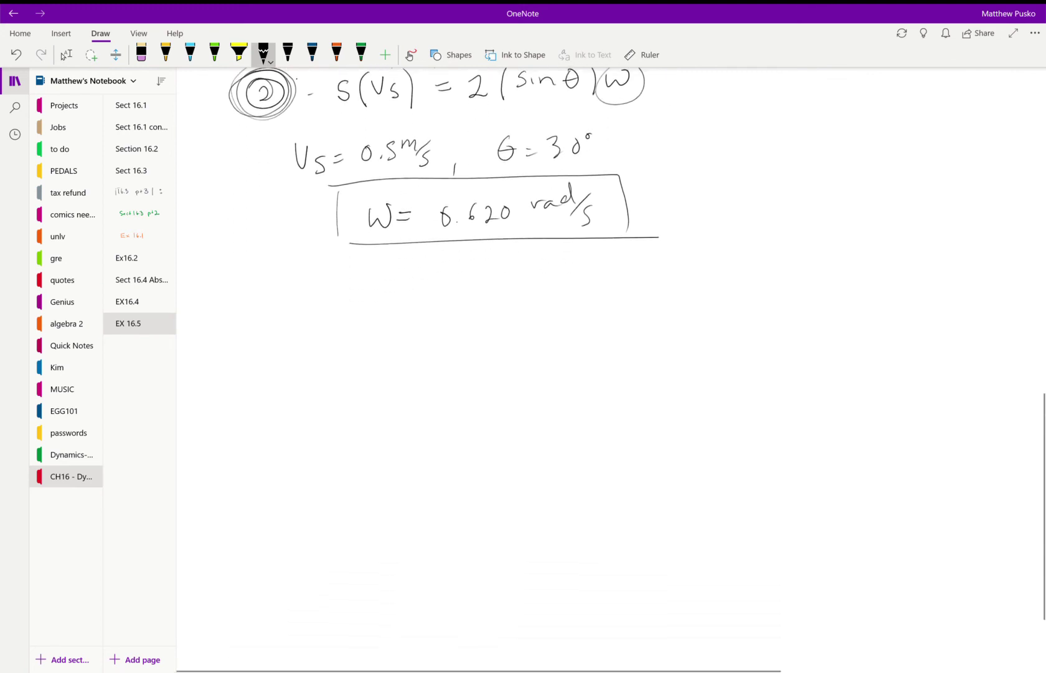
click(66, 54)
click(263, 53)
mouse_move(347, 287)
mouse_down()
mouse_move(335, 304)
mouse_move(363, 313)
mouse_move(382, 288)
mouse_up()
drag(394, 290, 387, 305)
mouse_move(400, 275)
mouse_down()
mouse_move(401, 314)
mouse_move(437, 294)
mouse_up()
mouse_move(426, 299)
mouse_down()
mouse_move(471, 288)
mouse_move(479, 299)
mouse_move(493, 288)
mouse_move(502, 301)
mouse_up()
mouse_move(517, 280)
mouse_down()
mouse_move(511, 293)
mouse_move(549, 287)
mouse_up()
mouse_move(569, 278)
mouse_down()
mouse_move(556, 293)
mouse_move(572, 285)
mouse_up()
mouse_move(574, 263)
mouse_down()
mouse_move(584, 300)
mouse_move(623, 283)
mouse_up()
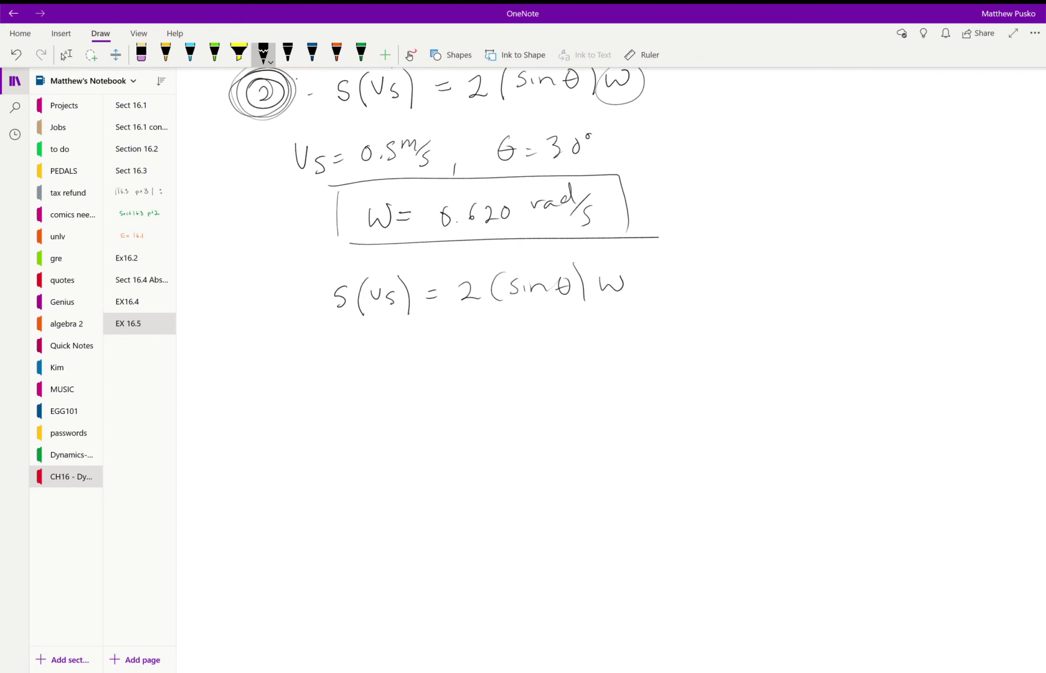
Wrap the rewritten equation in d/dt( ) to differentiate both sides.
drag(339, 262, 327, 323)
mouse_move(302, 264)
mouse_down()
mouse_move(293, 284)
mouse_move(303, 297)
mouse_up()
mouse_move(287, 307)
mouse_down()
mouse_move(287, 316)
mouse_move(304, 315)
mouse_up()
mouse_move(313, 291)
mouse_down()
mouse_move(314, 309)
mouse_move(324, 295)
mouse_up()
drag(633, 253, 641, 306)
mouse_move(664, 264)
mouse_down()
mouse_move(656, 268)
mouse_move(670, 281)
mouse_up()
mouse_move(664, 291)
mouse_down()
mouse_move(653, 300)
mouse_move(666, 301)
mouse_up()
mouse_move(680, 271)
mouse_down()
mouse_move(677, 294)
mouse_move(680, 283)
mouse_up()
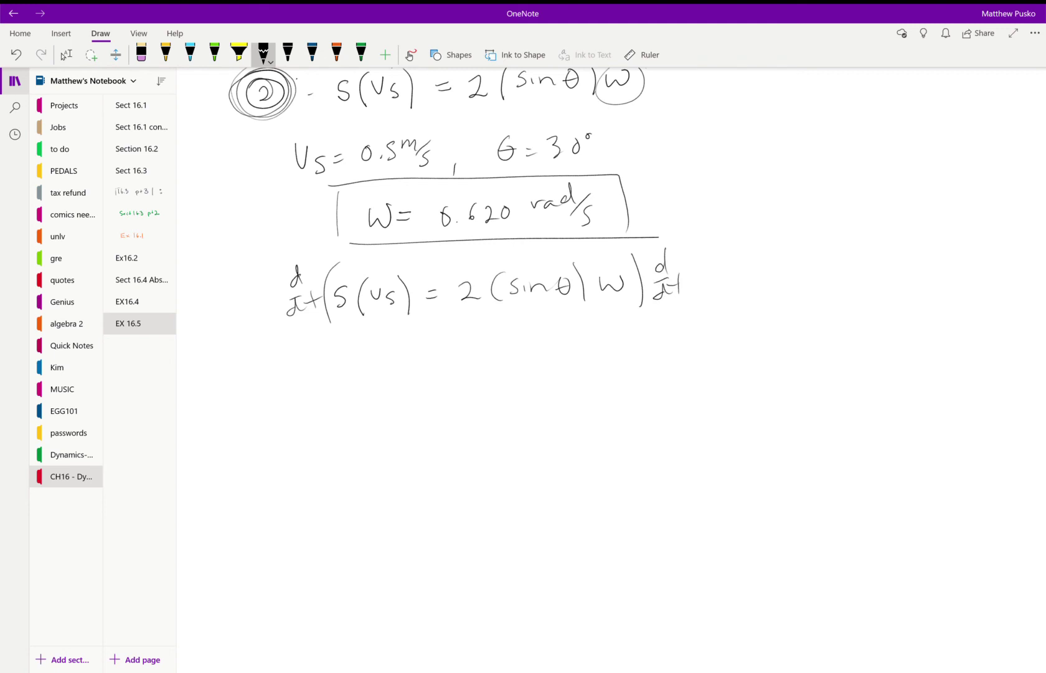
Write the product-rule left side (ds/dt)Vs + S(dVs/dt) = on a new line.
scroll(458, 187, down, 1)
click(65, 55)
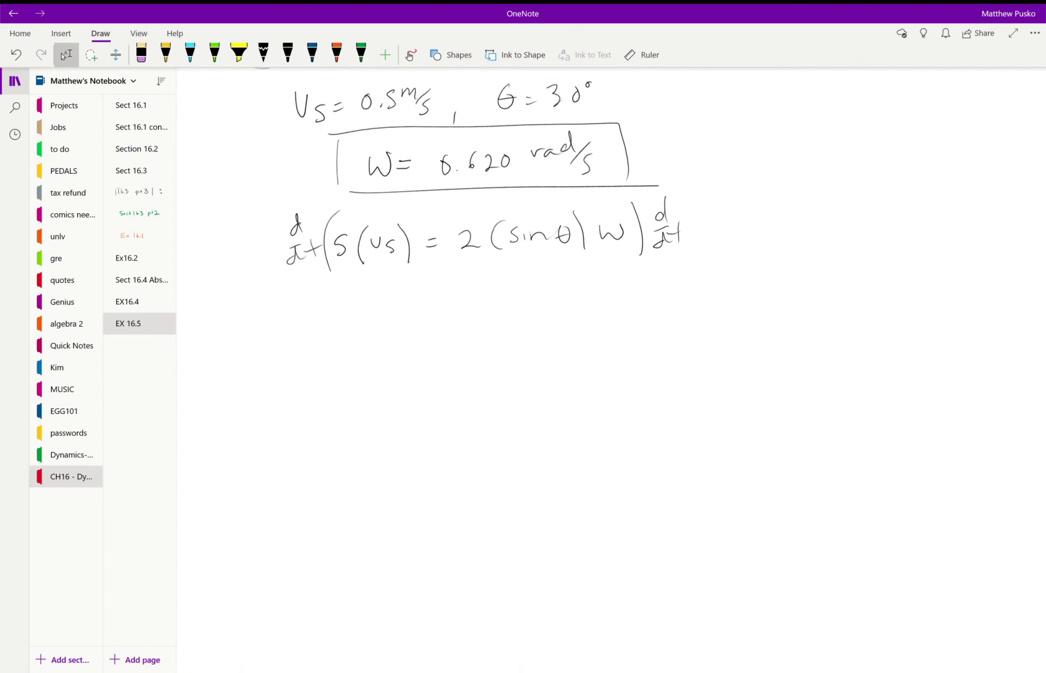
click(263, 54)
drag(314, 296, 327, 304)
mouse_move(305, 312)
mouse_down()
mouse_move(333, 310)
mouse_move(317, 332)
mouse_move(332, 329)
mouse_up()
drag(325, 322, 340, 318)
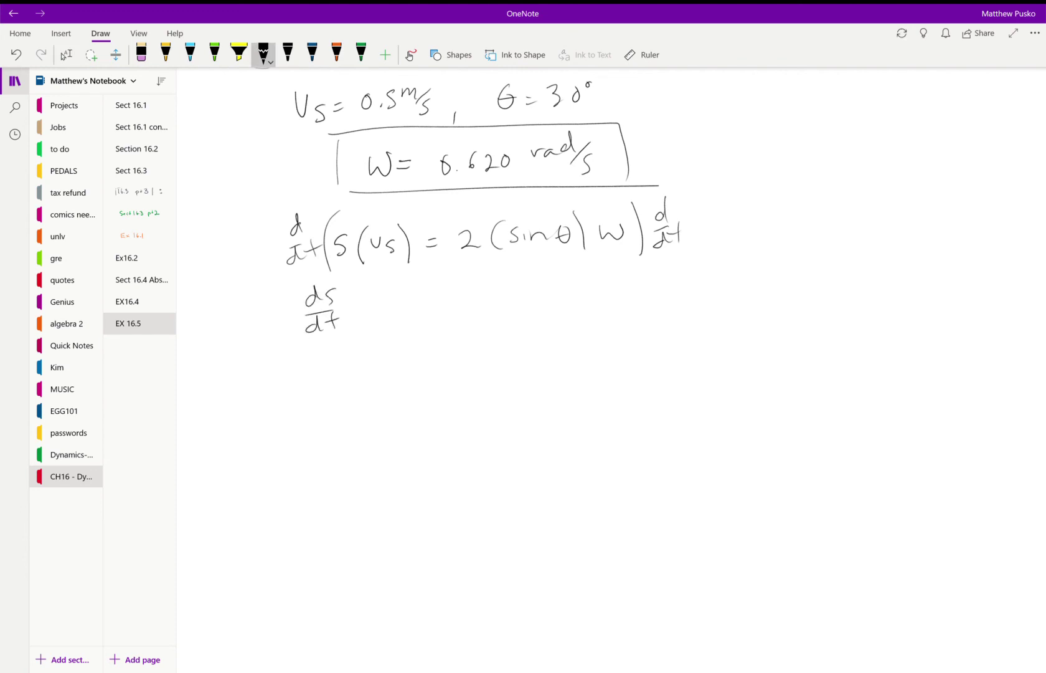
mouse_move(349, 298)
mouse_down()
mouse_move(355, 314)
mouse_move(361, 298)
mouse_up()
mouse_move(372, 300)
mouse_down()
mouse_move(364, 318)
mouse_move(399, 313)
mouse_up()
drag(391, 307, 405, 303)
mouse_move(445, 297)
mouse_down()
mouse_move(437, 311)
mouse_move(471, 291)
mouse_up()
mouse_move(476, 281)
mouse_down()
mouse_move(487, 280)
mouse_move(491, 298)
mouse_up()
mouse_move(457, 305)
mouse_down()
mouse_move(492, 297)
mouse_move(476, 306)
mouse_move(489, 321)
mouse_up()
drag(481, 318, 541, 300)
mouse_move(525, 309)
mouse_down()
mouse_move(608, 313)
mouse_move(625, 303)
mouse_move(634, 312)
mouse_move(609, 320)
mouse_up()
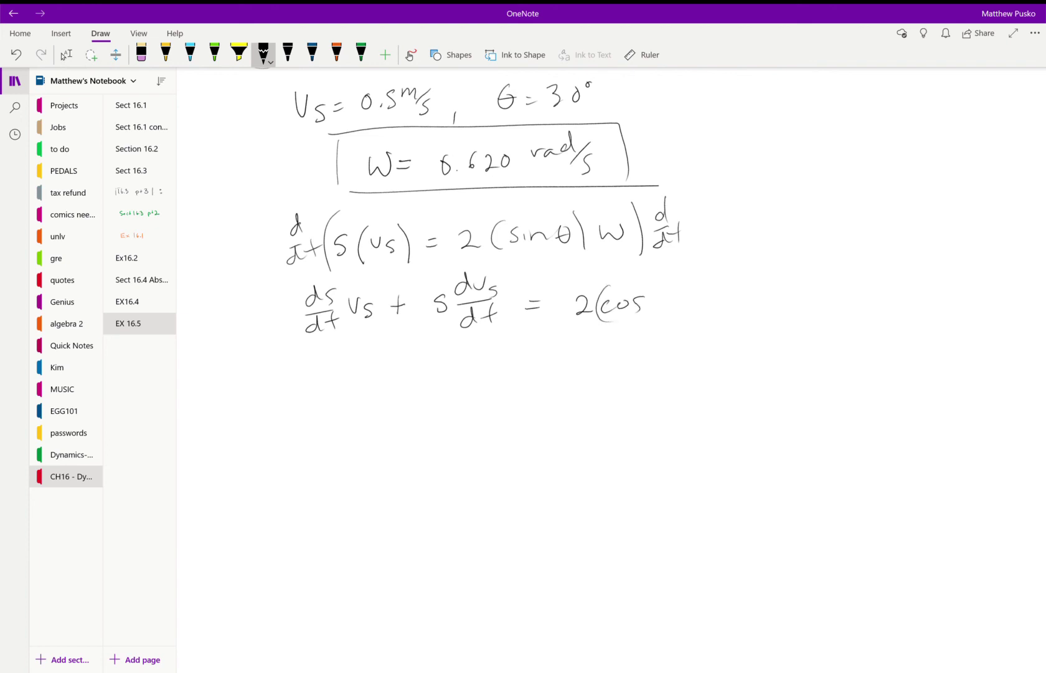
Write the right side 2(cosθ)(dθ/dt)ω + 2sinθ(dω/dt) and mark dω/dt as α.
drag(666, 294, 658, 293)
mouse_move(653, 302)
mouse_down()
mouse_move(672, 302)
mouse_move(677, 320)
mouse_move(731, 286)
mouse_up()
mouse_move(709, 303)
mouse_down()
mouse_move(697, 308)
mouse_move(705, 318)
mouse_up()
drag(723, 299, 720, 316)
mouse_move(712, 315)
mouse_down()
mouse_move(764, 291)
mouse_move(807, 303)
mouse_up()
mouse_move(812, 291)
mouse_down()
mouse_move(863, 303)
mouse_move(873, 321)
mouse_move(916, 317)
mouse_up()
mouse_move(935, 298)
mouse_down()
mouse_move(934, 319)
mouse_move(932, 305)
mouse_move(958, 297)
mouse_move(963, 278)
mouse_up()
mouse_move(971, 288)
mouse_down()
mouse_move(982, 287)
mouse_move(959, 330)
mouse_move(993, 298)
mouse_up()
mouse_move(960, 307)
mouse_down()
mouse_move(983, 299)
mouse_move(966, 319)
mouse_up()
mouse_move(988, 299)
mouse_down()
mouse_move(979, 314)
mouse_move(996, 307)
mouse_up()
drag(1001, 259, 1004, 323)
drag(964, 364, 983, 335)
mouse_move(966, 375)
mouse_down()
mouse_move(960, 387)
mouse_move(978, 389)
mouse_up()
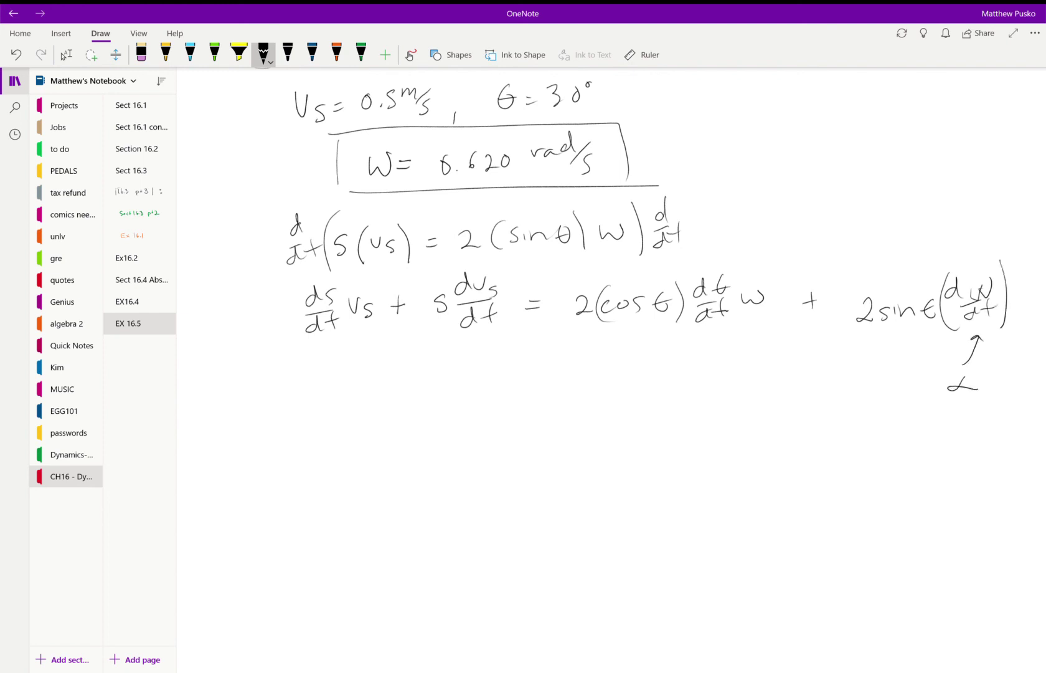
Annotate dθ/dt as ω, dVs/dt as as = 0, and ds/dt as Vs.
mouse_move(693, 331)
mouse_down()
mouse_move(728, 330)
mouse_move(721, 344)
mouse_up()
mouse_move(481, 332)
mouse_down()
mouse_move(462, 388)
mouse_move(485, 393)
mouse_up()
drag(503, 379, 517, 379)
drag(505, 387, 518, 383)
mouse_move(530, 372)
mouse_down()
mouse_move(526, 381)
mouse_move(533, 372)
mouse_up()
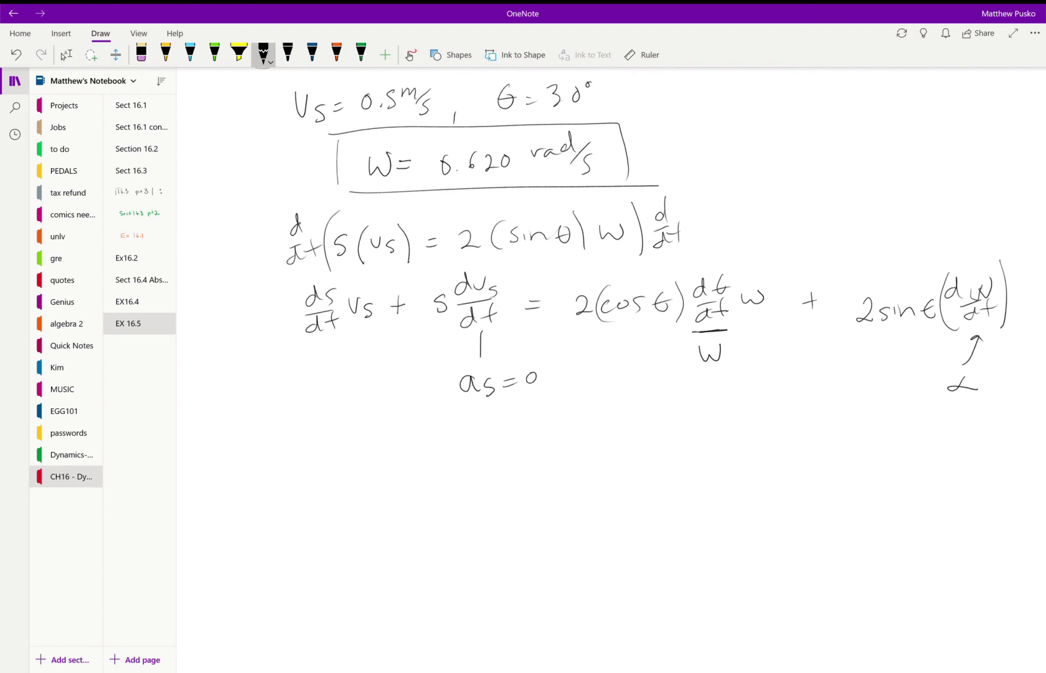
mouse_move(366, 286)
mouse_down()
mouse_move(387, 306)
mouse_move(369, 285)
mouse_up()
drag(326, 340, 331, 378)
Write the simplified line Vs² + S(as) = 2cosθω² + 2sinθα.
mouse_move(288, 447)
mouse_down()
mouse_move(302, 449)
mouse_move(311, 480)
mouse_move(322, 457)
mouse_move(337, 455)
mouse_move(365, 466)
mouse_move(364, 478)
mouse_up()
mouse_move(355, 469)
mouse_down()
mouse_move(403, 477)
mouse_move(440, 464)
mouse_move(444, 475)
mouse_up()
drag(460, 461, 442, 481)
mouse_move(465, 443)
mouse_down()
mouse_move(468, 480)
mouse_move(501, 465)
mouse_move(556, 476)
mouse_up()
mouse_move(568, 464)
mouse_down()
mouse_move(562, 473)
mouse_move(568, 465)
mouse_up()
mouse_move(583, 461)
mouse_down()
mouse_move(576, 476)
mouse_move(598, 451)
mouse_up()
mouse_move(590, 465)
mouse_down()
mouse_move(652, 455)
mouse_move(686, 472)
mouse_up()
drag(681, 467, 784, 465)
mouse_move(807, 450)
mouse_down()
mouse_move(798, 464)
mouse_move(808, 450)
mouse_up()
drag(792, 458, 855, 459)
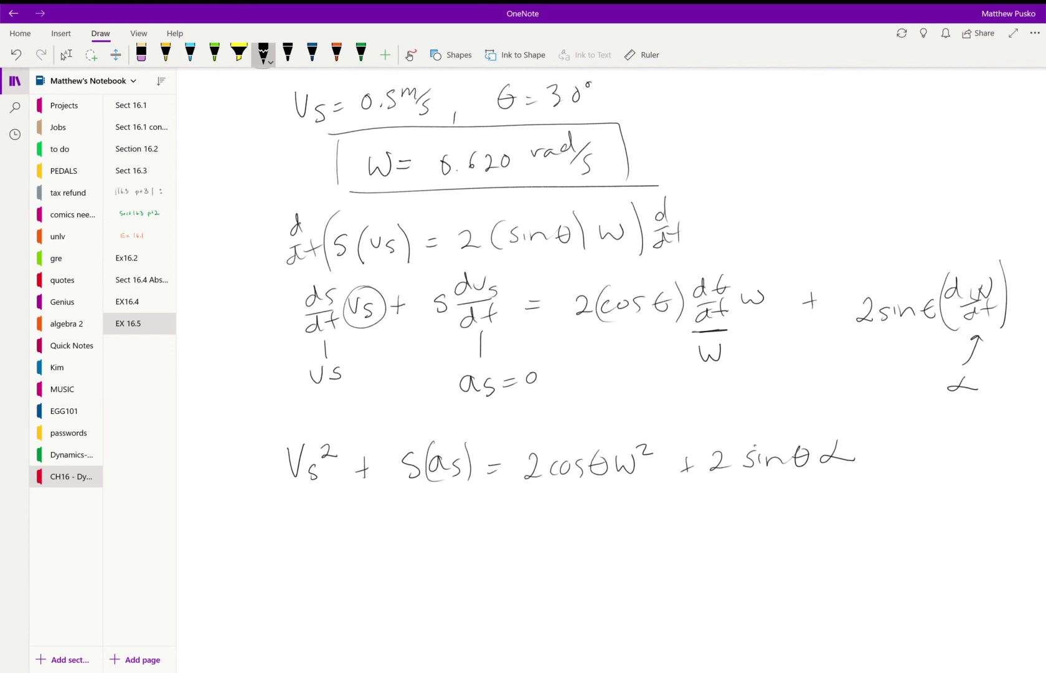
Strike out the S(as) term, circle α and start the α result line.
scroll(666, 327, down, 2)
mouse_move(489, 319)
mouse_down()
mouse_move(422, 378)
mouse_move(495, 318)
mouse_up()
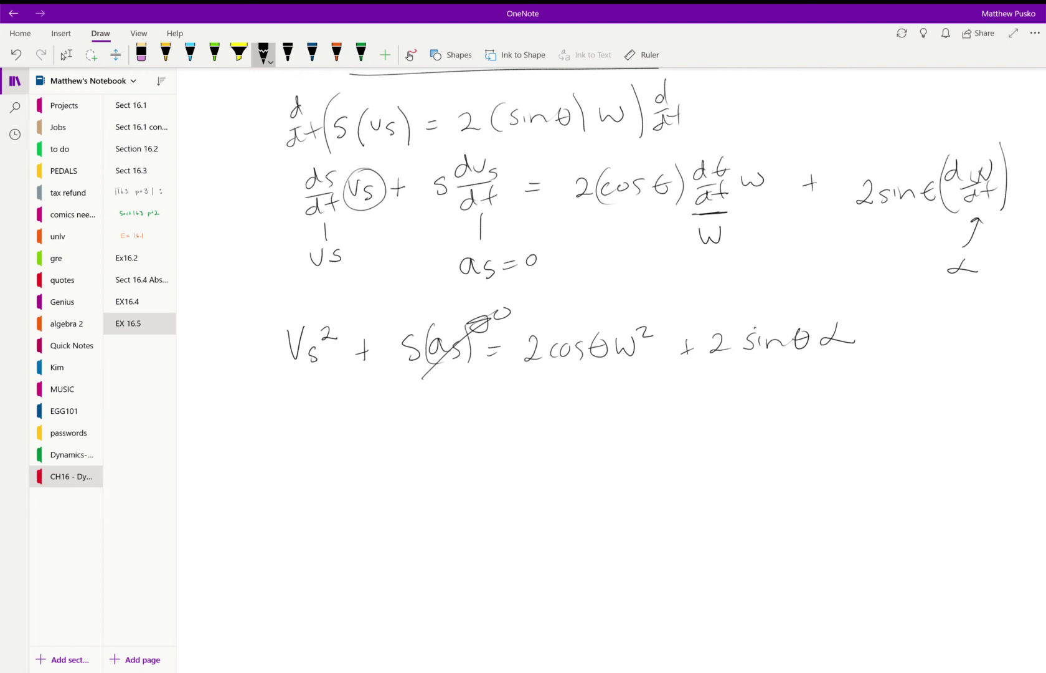
mouse_move(847, 314)
mouse_down()
mouse_move(829, 360)
mouse_move(838, 314)
mouse_up()
mouse_move(419, 405)
mouse_down()
mouse_move(404, 428)
mouse_move(429, 424)
mouse_up()
drag(435, 417, 446, 416)
mouse_move(435, 423)
mouse_down()
mouse_move(529, 422)
mouse_move(568, 400)
mouse_up()
Write α = −.415 rad/s² and draw a box around it.
mouse_move(573, 401)
mouse_down()
mouse_move(593, 429)
mouse_move(616, 418)
mouse_up()
drag(360, 405, 360, 452)
mouse_move(357, 400)
mouse_down()
mouse_move(507, 380)
mouse_move(656, 462)
mouse_up()
drag(370, 453, 646, 459)
Draw stars beside the boxed ω and α answers.
scroll(610, 337, up, 2)
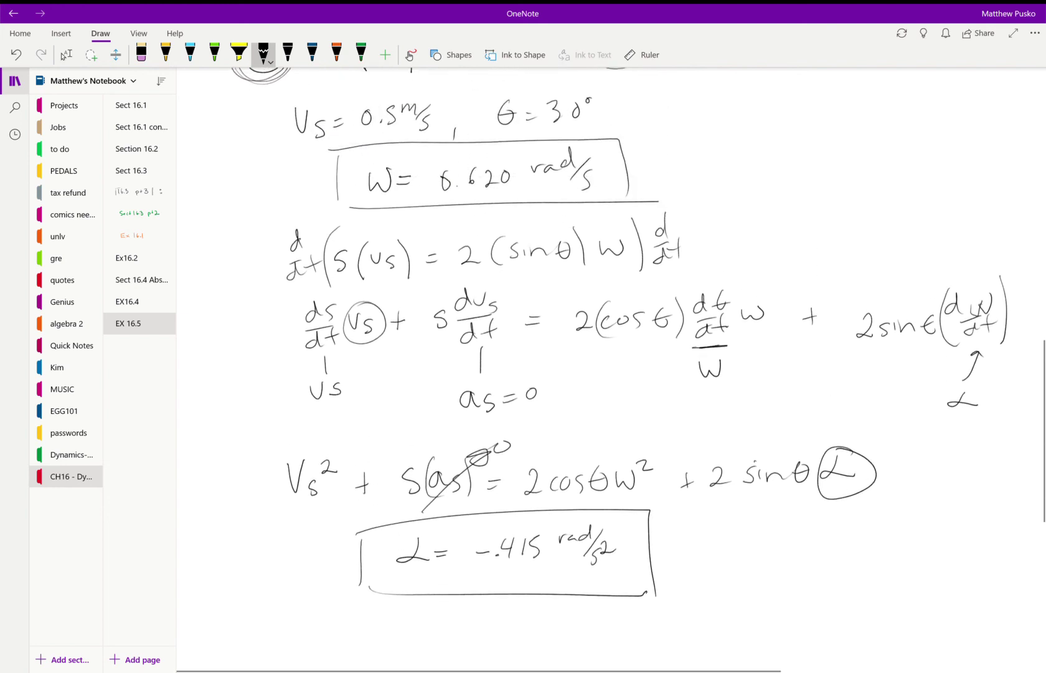
drag(257, 192, 288, 152)
mouse_move(285, 565)
mouse_down()
mouse_move(321, 555)
mouse_move(286, 571)
mouse_up()
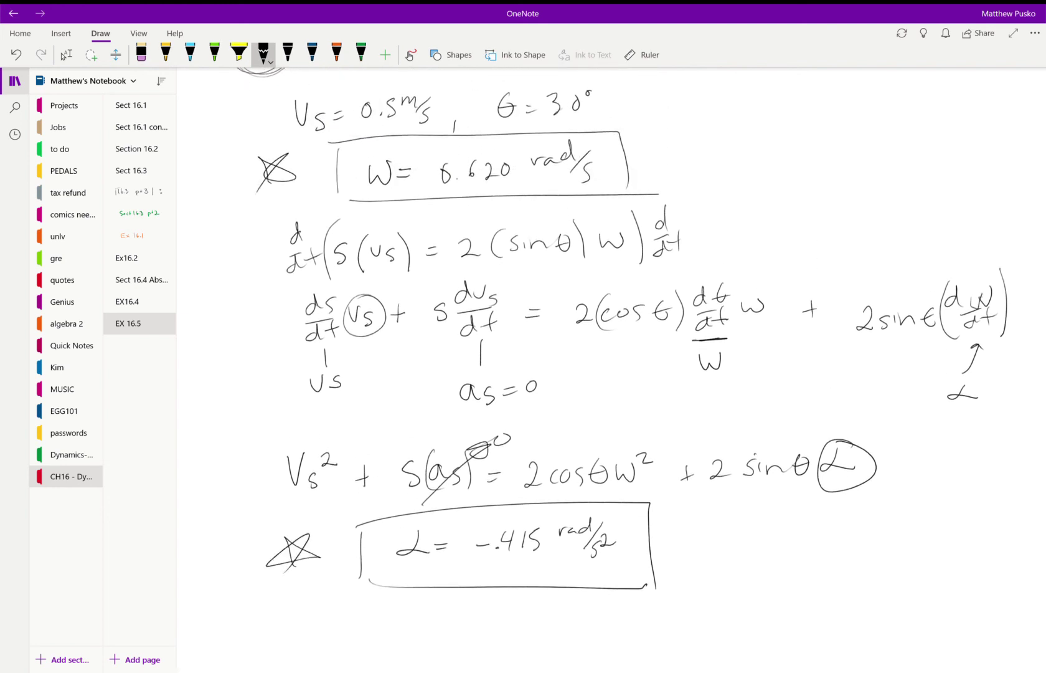